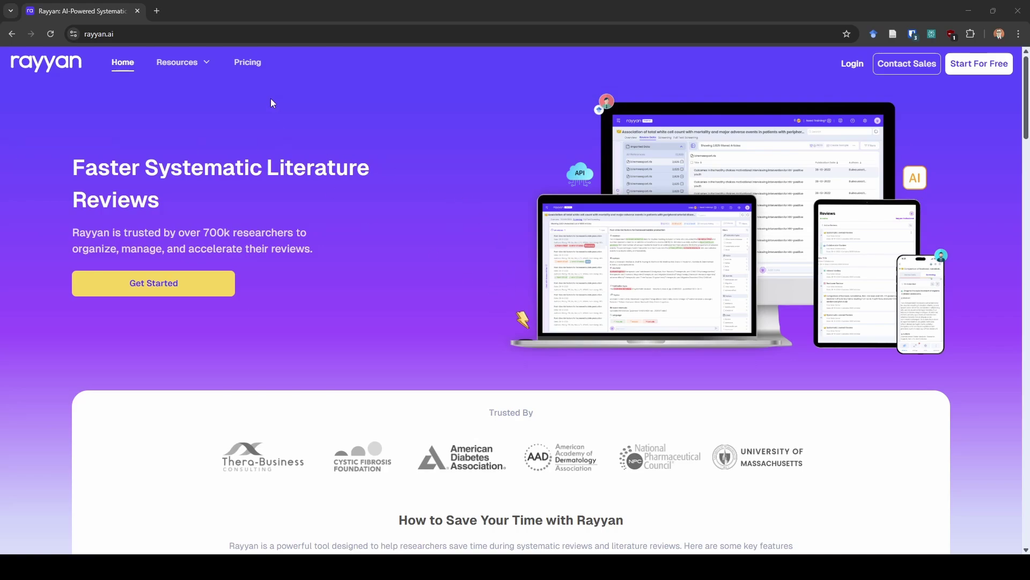
- Look over Rayyan's pricing plans, then log in and start creating a new review
click(264, 67)
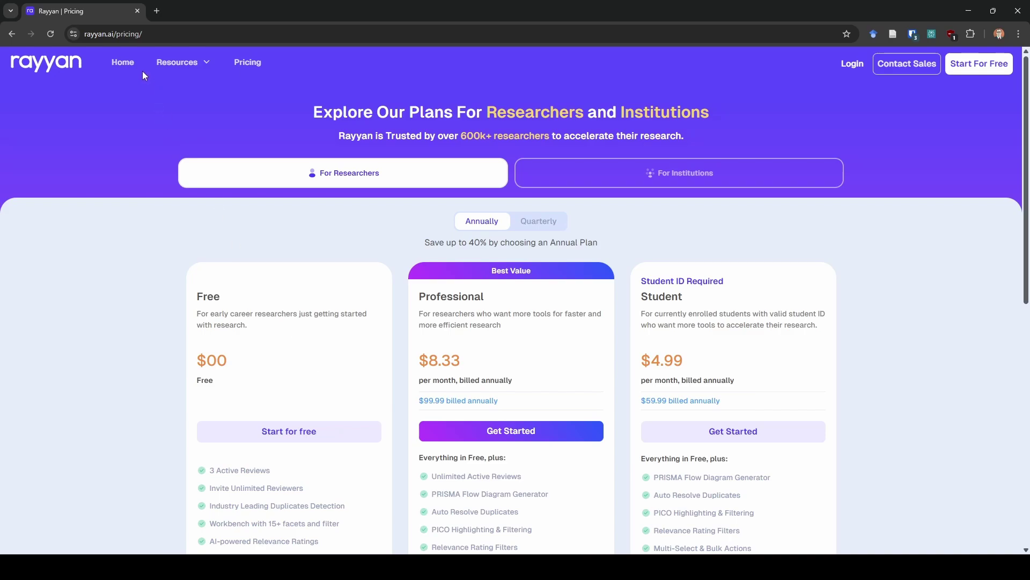
click(127, 69)
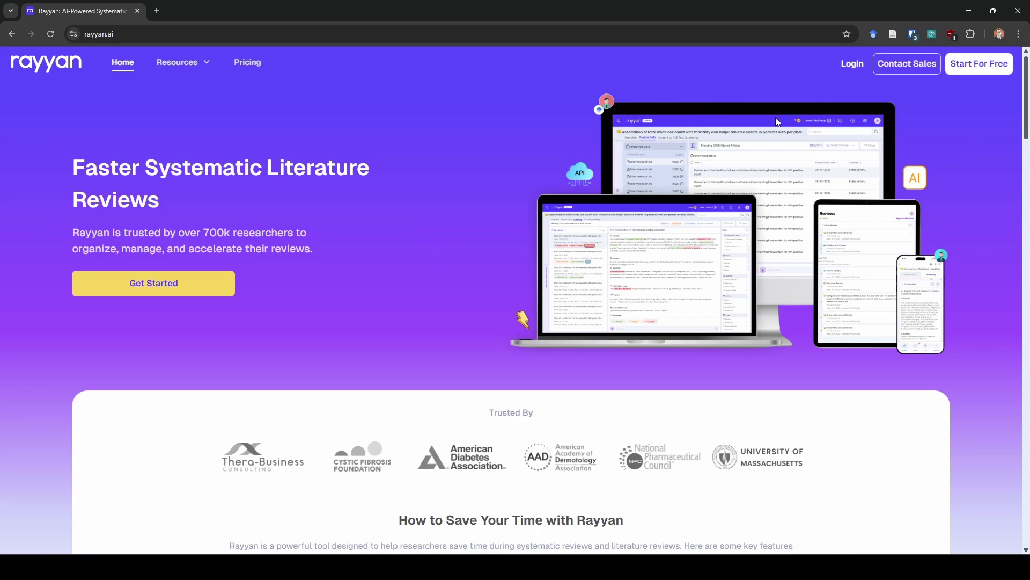
click(852, 65)
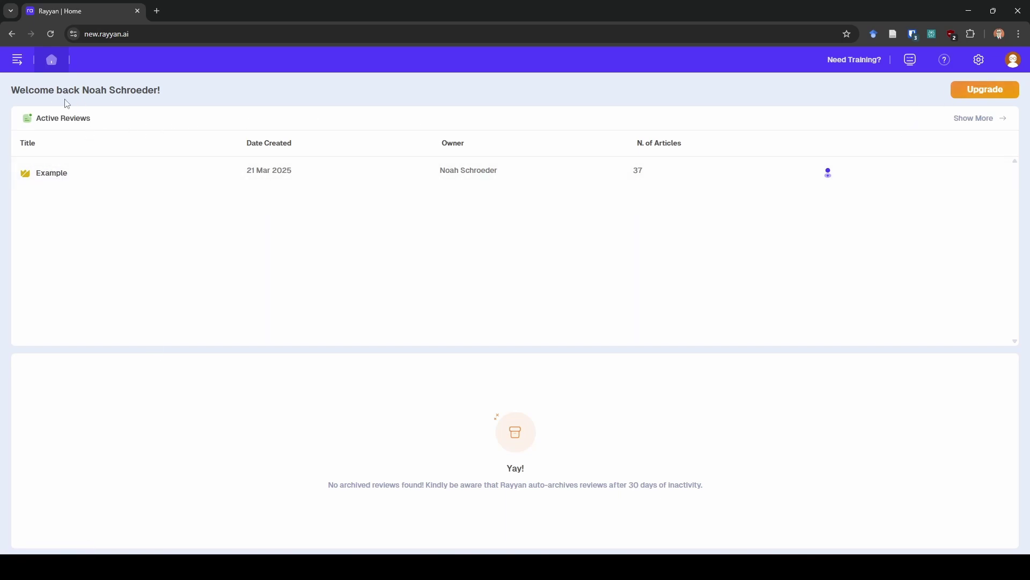
click(17, 60)
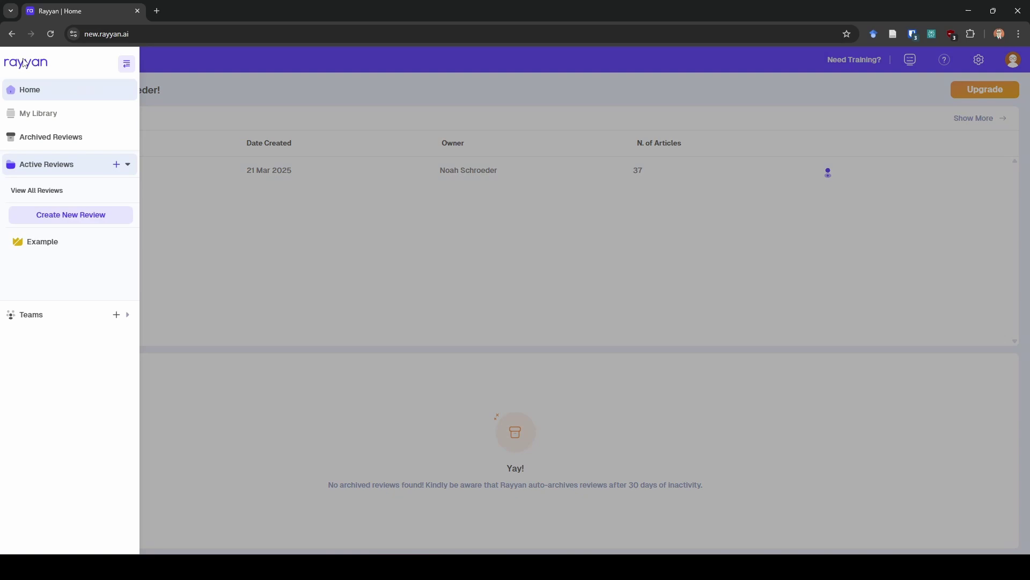
click(99, 213)
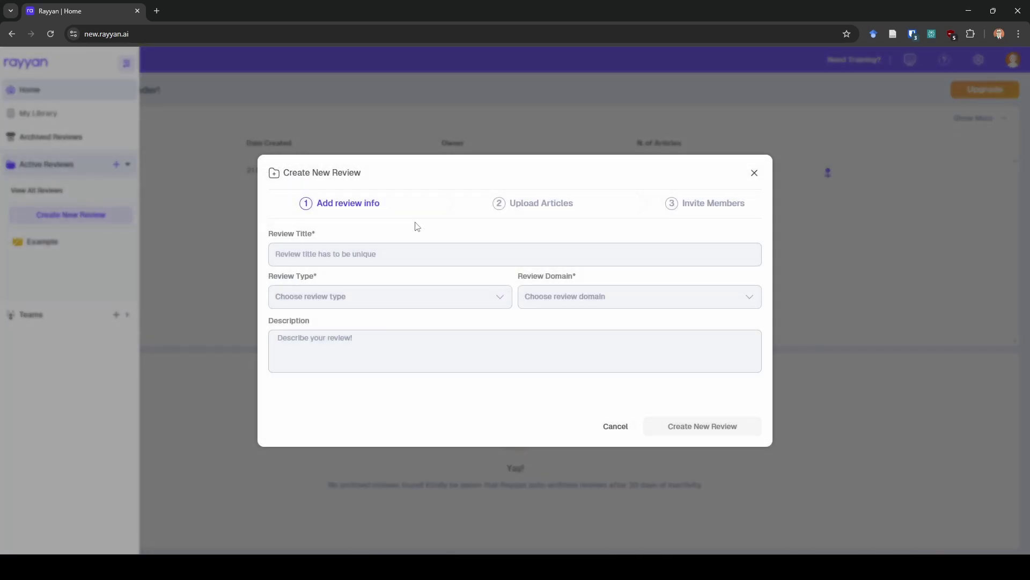
- Title the review 'Example 2' and set its domain to Not Applicable
click(393, 250)
text(Example 2)
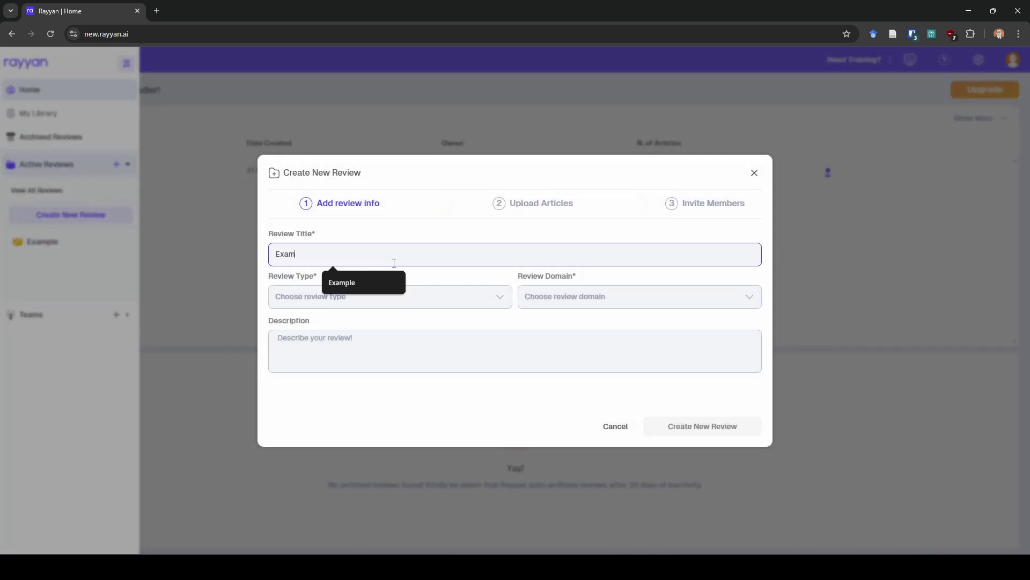
click(394, 296)
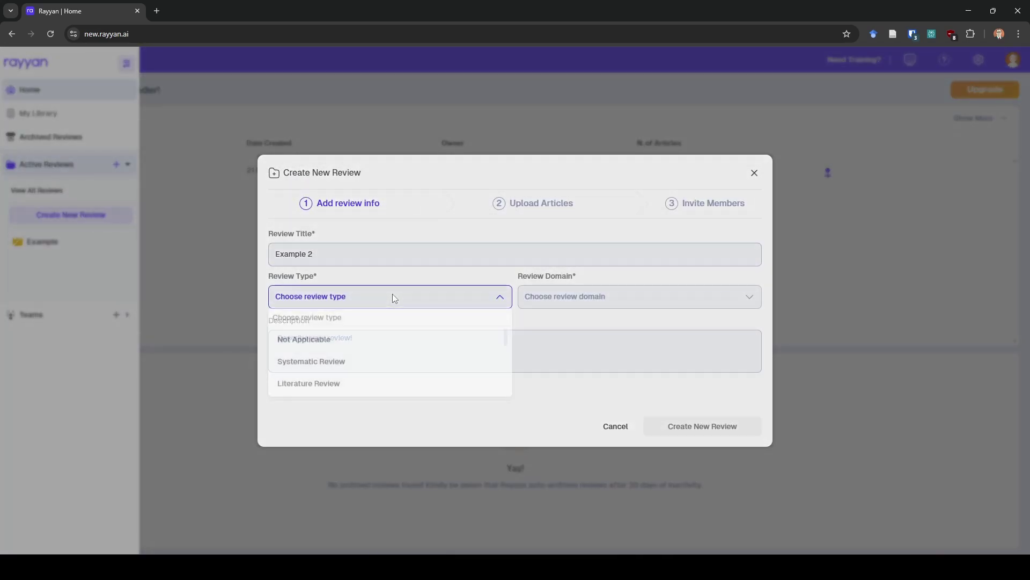
click(406, 363)
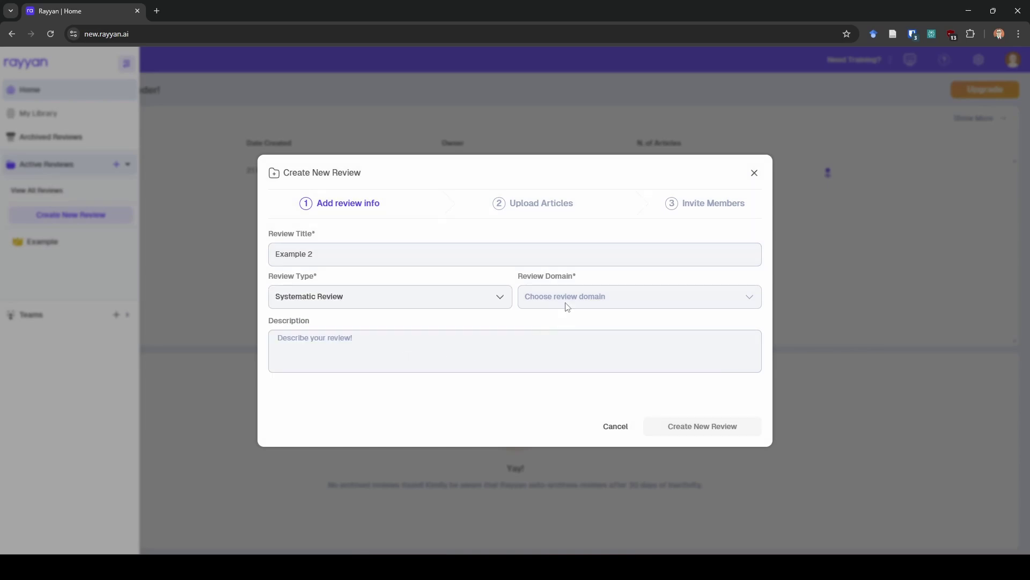
click(566, 301)
scroll(572, 340, down, 1)
scroll(573, 343, up, 1)
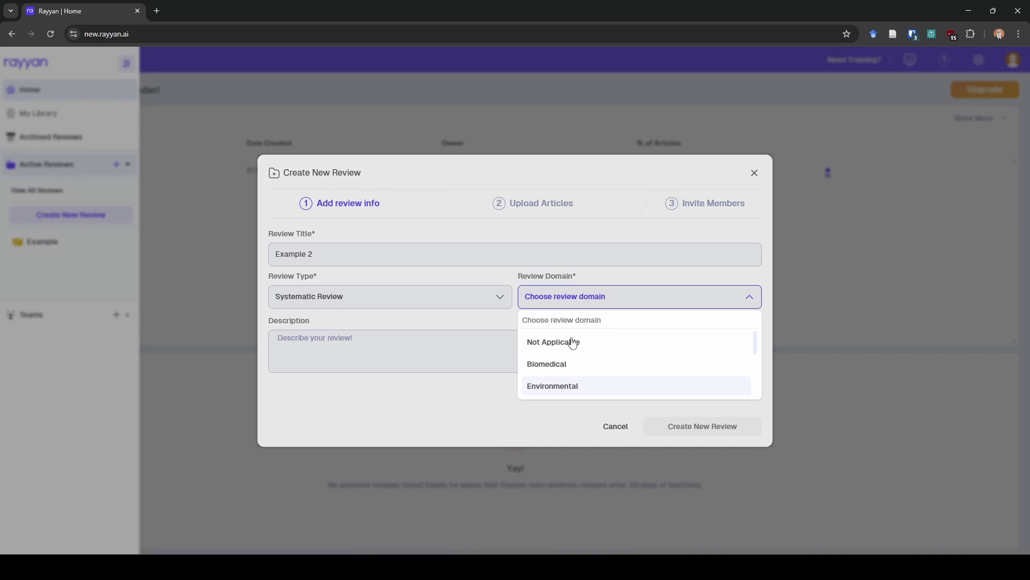
click(573, 341)
- Set the review type to Not Applicable, add description 'Example 2', and create the review
click(390, 300)
click(329, 345)
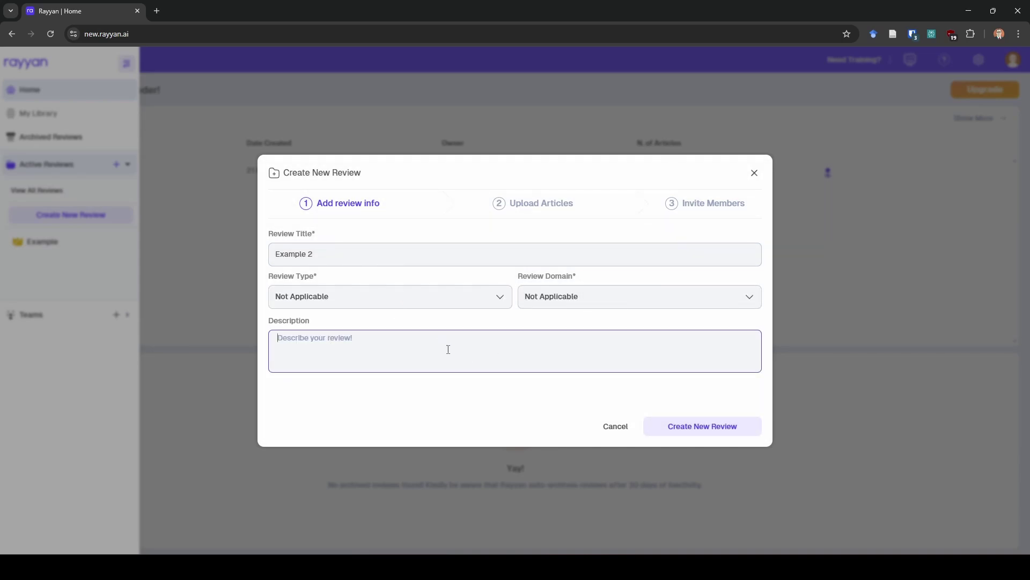
text(Example 2)
click(748, 423)
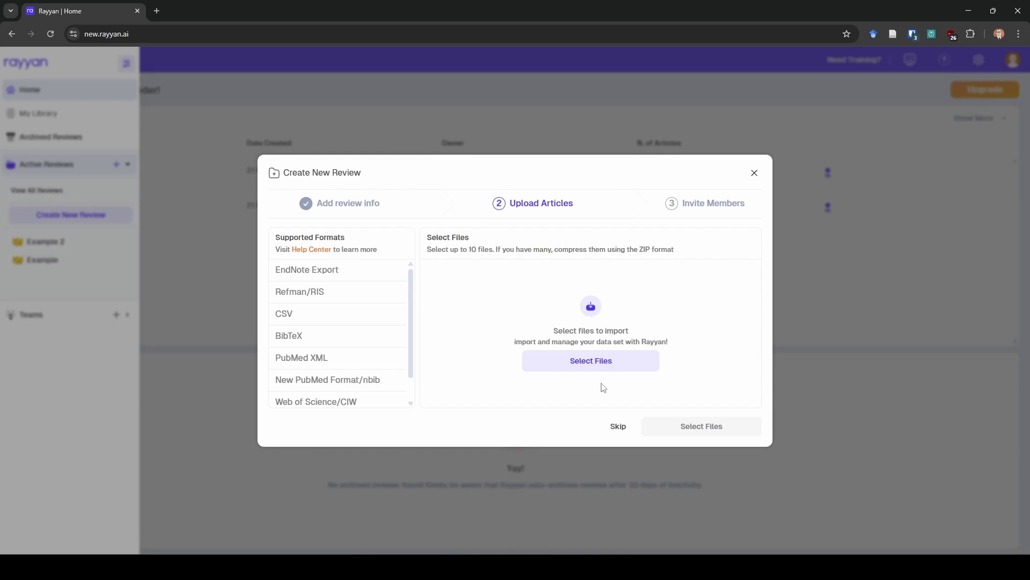
click(600, 361)
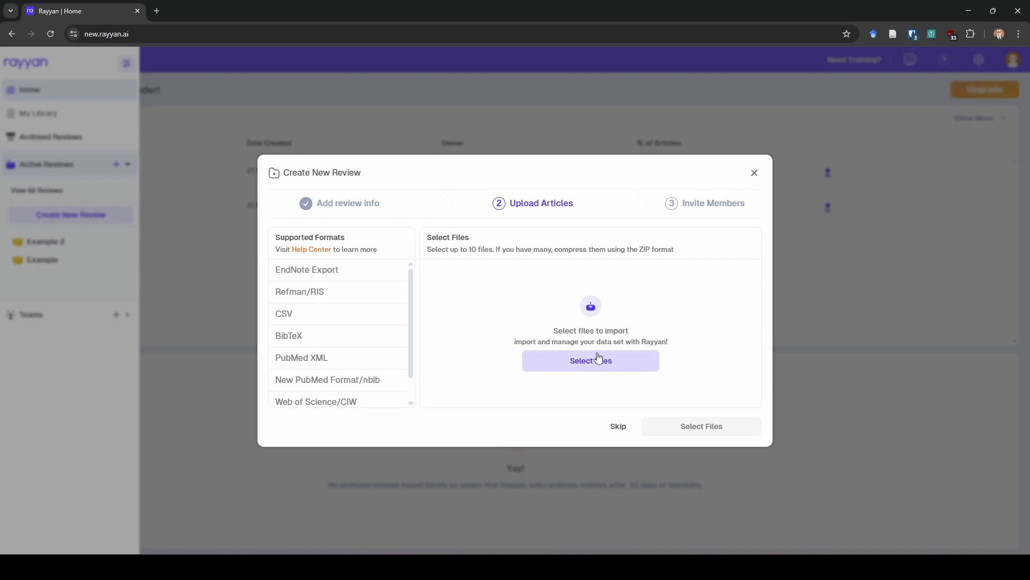
- Check that Zotero's library export format is RIS, cancel the export, and minimize Zotero
key(alt+Tab)
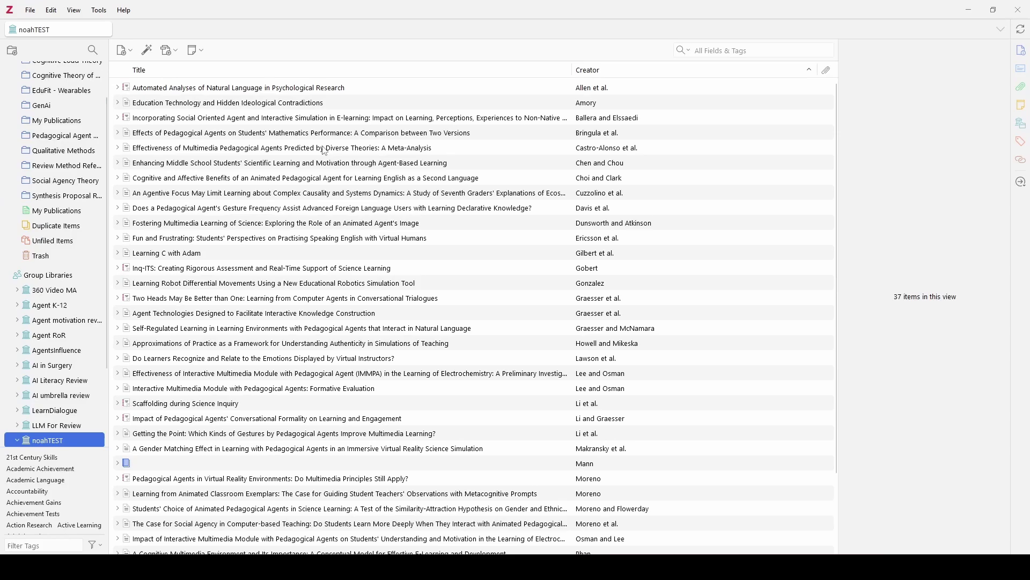
scroll(450, 274, down, 3)
scroll(451, 275, up, 3)
click(30, 11)
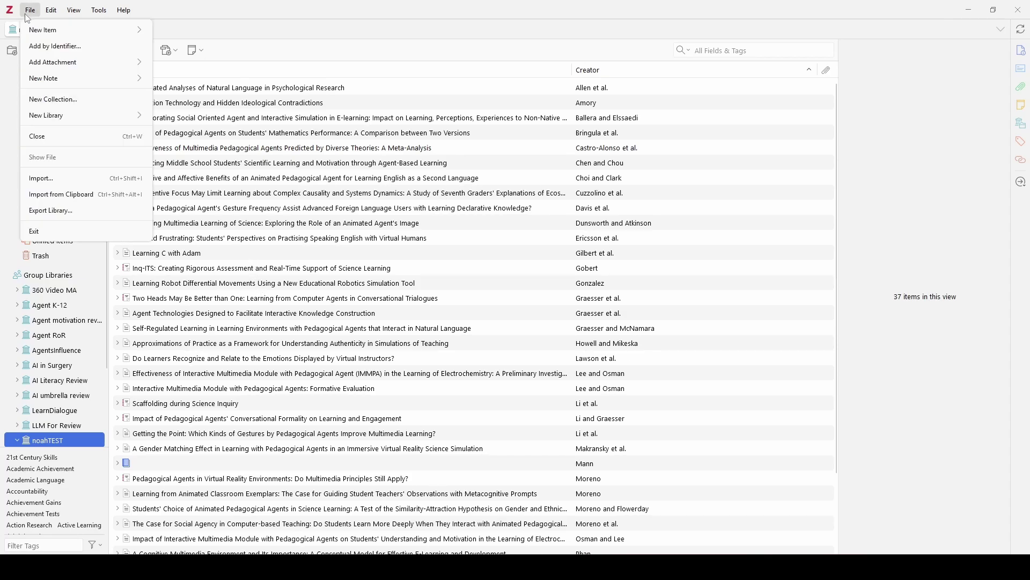
click(70, 210)
click(528, 235)
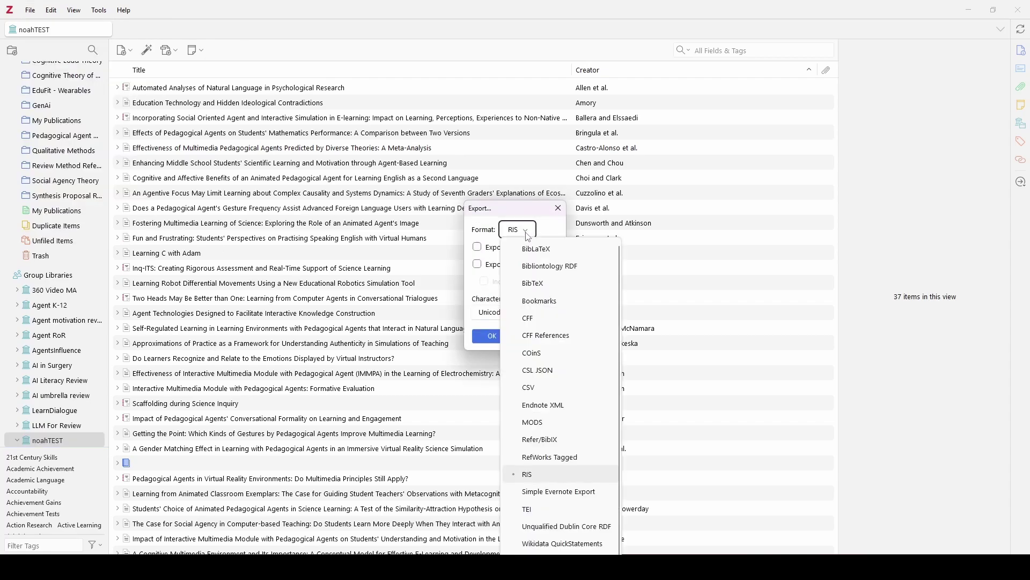
click(528, 235)
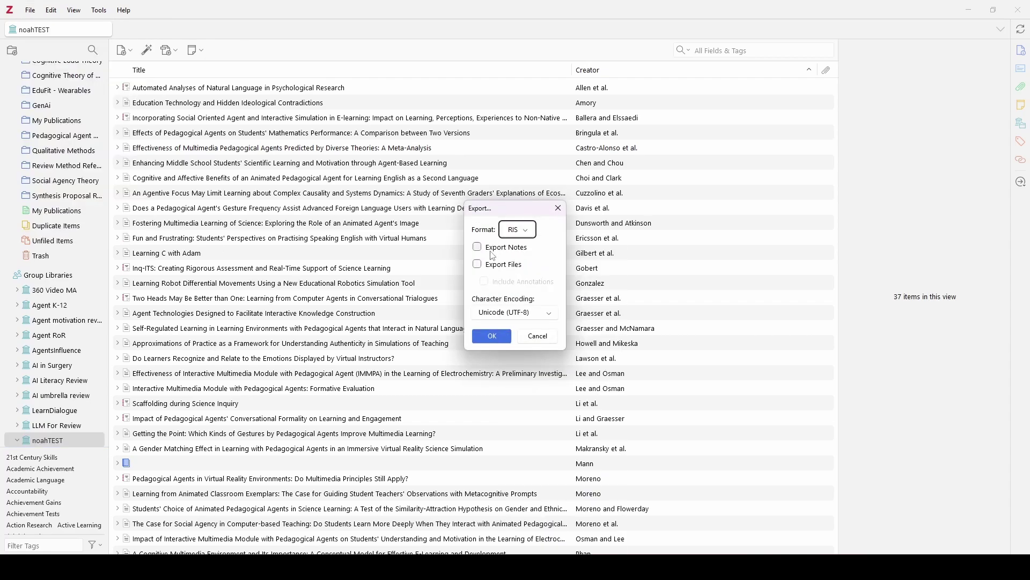
click(536, 336)
click(979, 14)
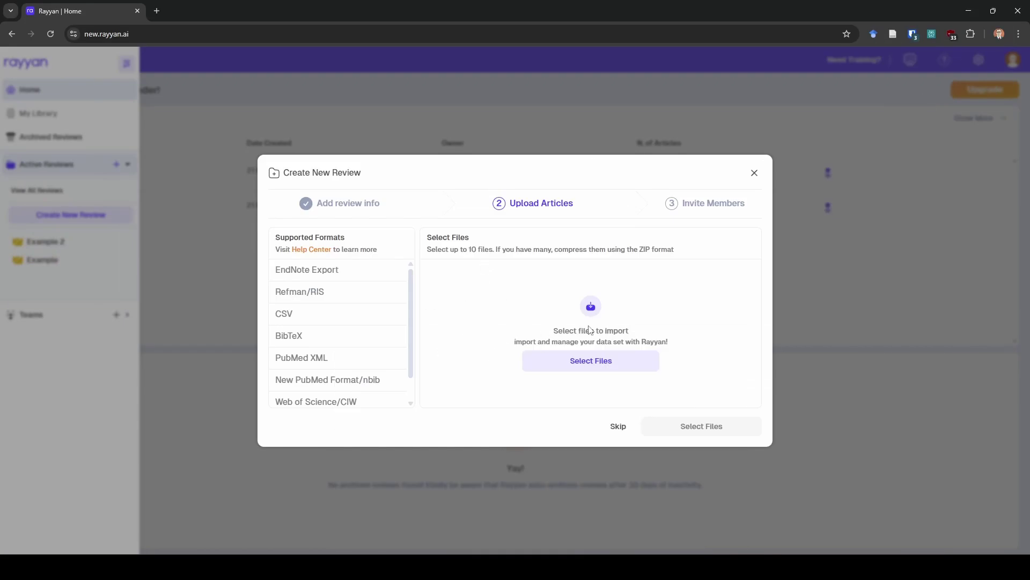
- Upload final database.ris into the review and skip inviting members
click(603, 368)
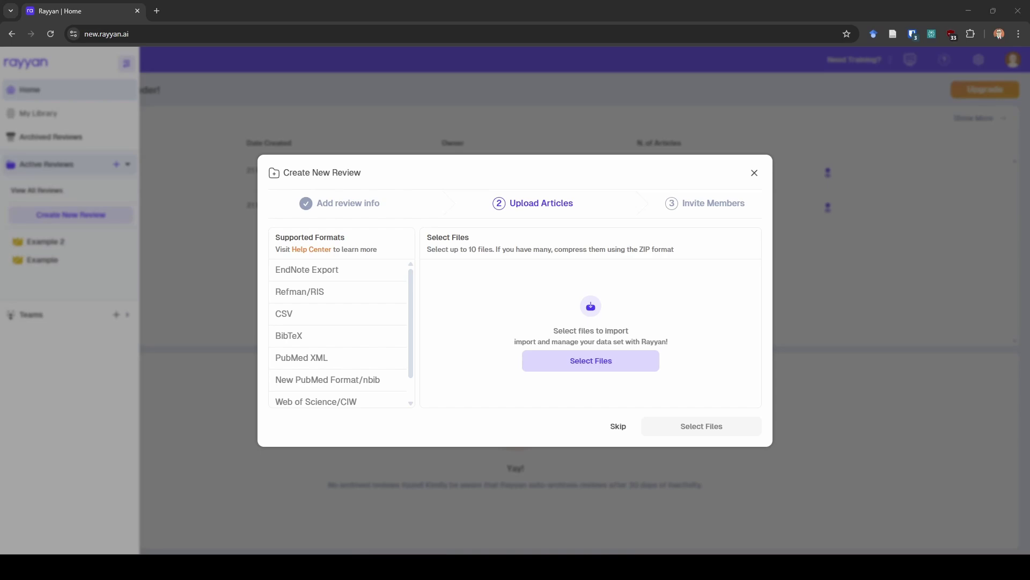
key(Return)
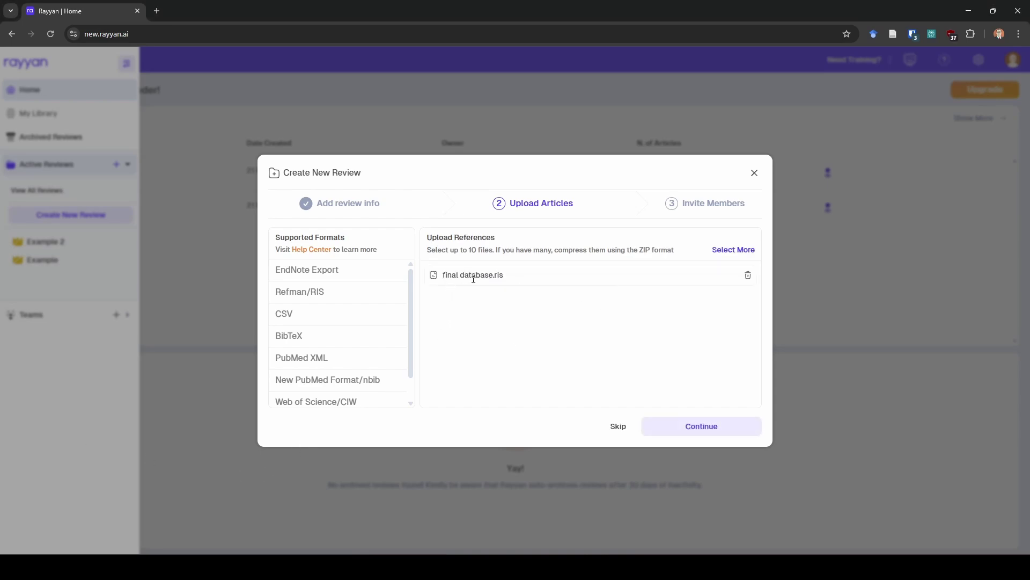
click(742, 432)
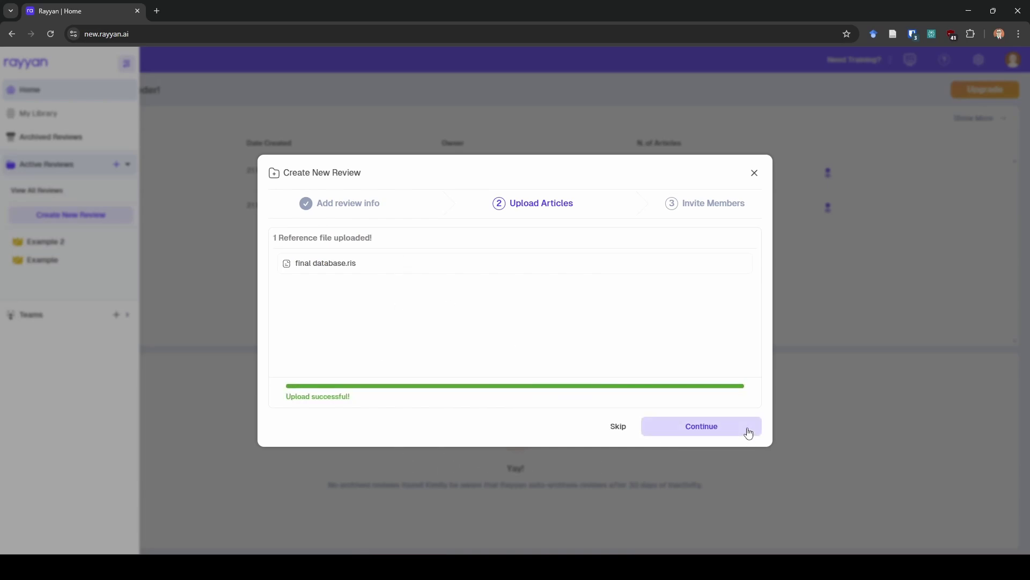
click(747, 430)
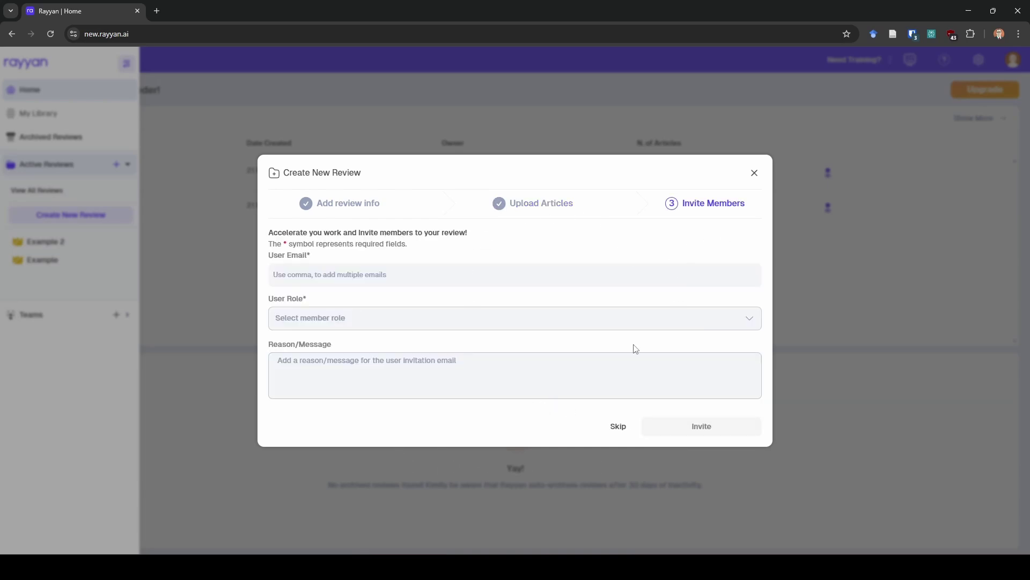
click(620, 426)
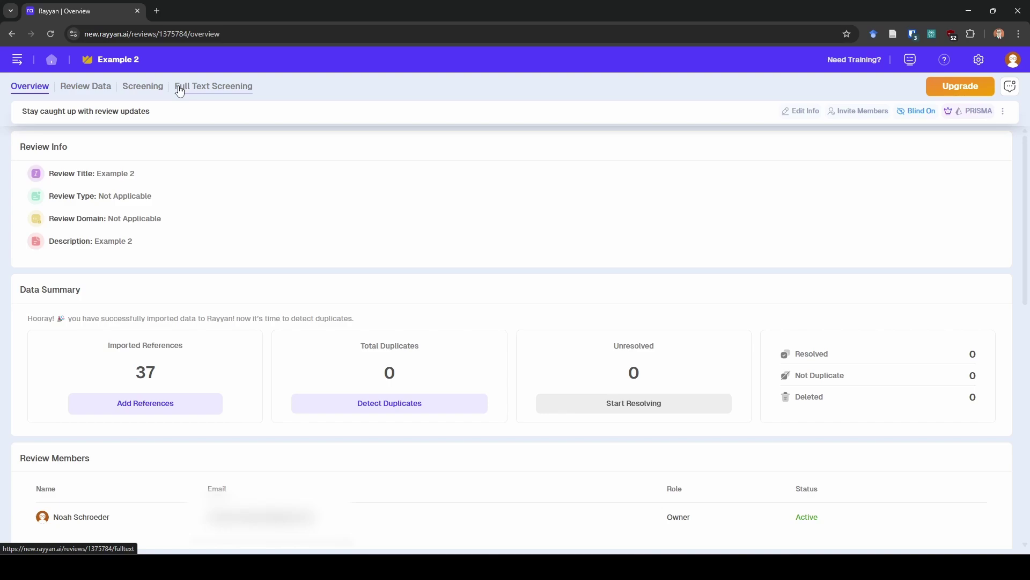
- Switch the Example 2 review to its Screening page
click(140, 90)
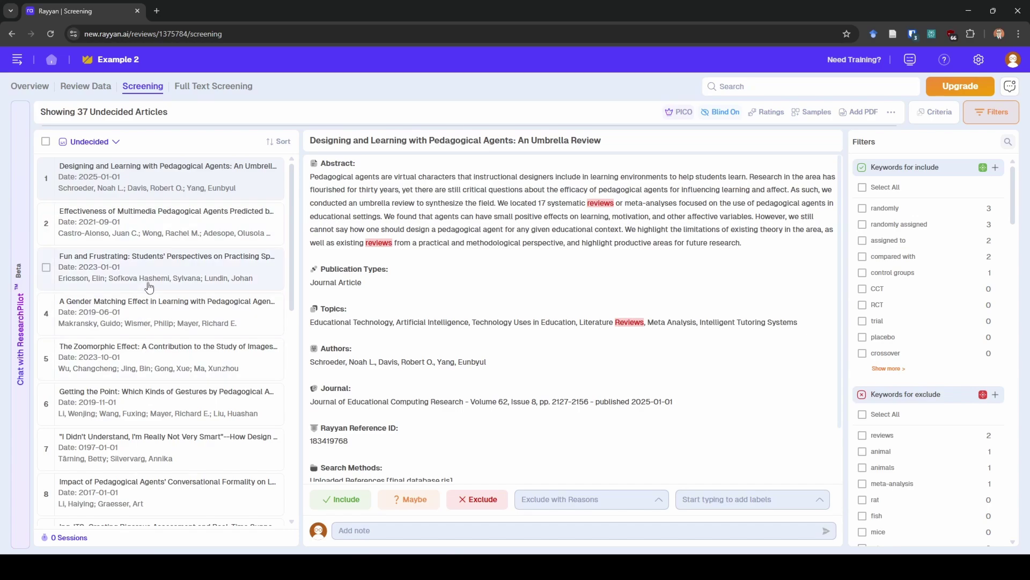
scroll(150, 287, down, 18)
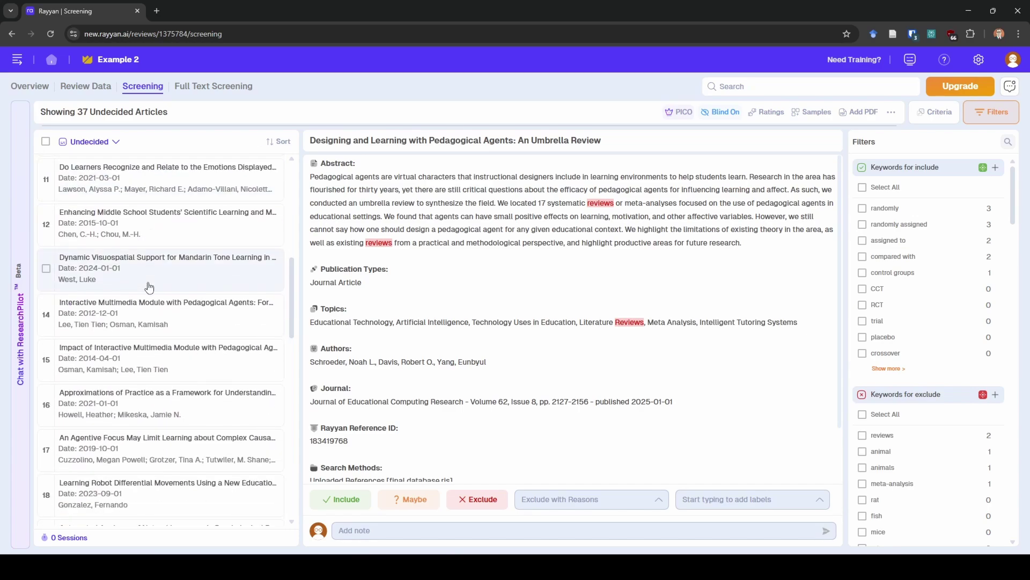
scroll(149, 287, up, 10)
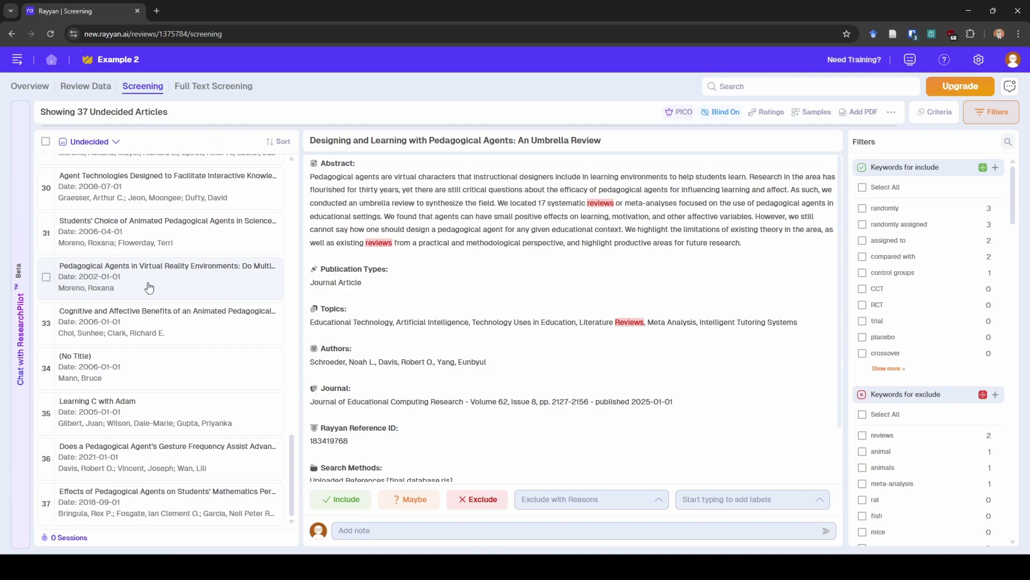
scroll(150, 287, up, 8)
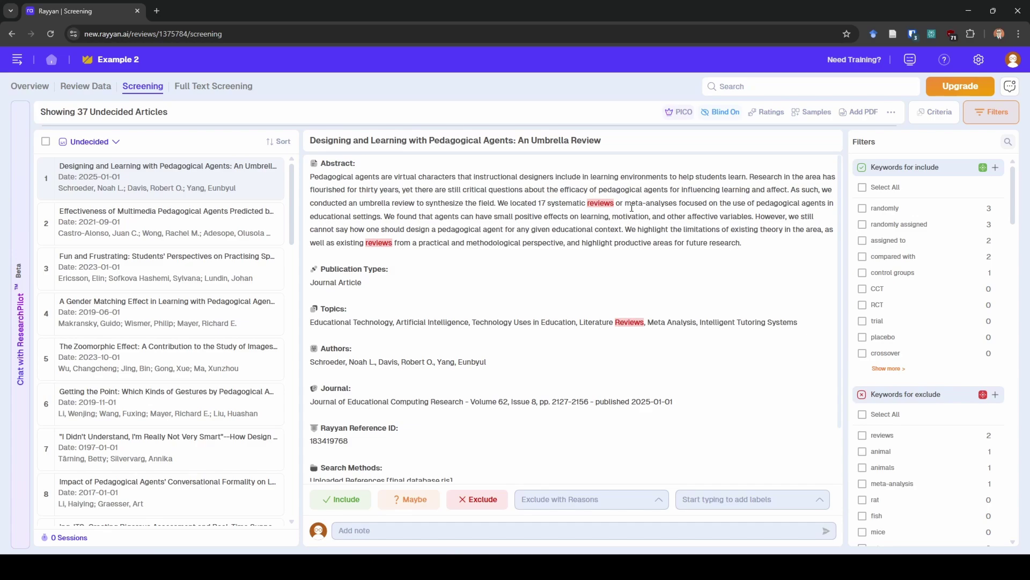
- Delete every include keyword from the Filters panel
drag(632, 208, 590, 205)
click(610, 215)
click(863, 187)
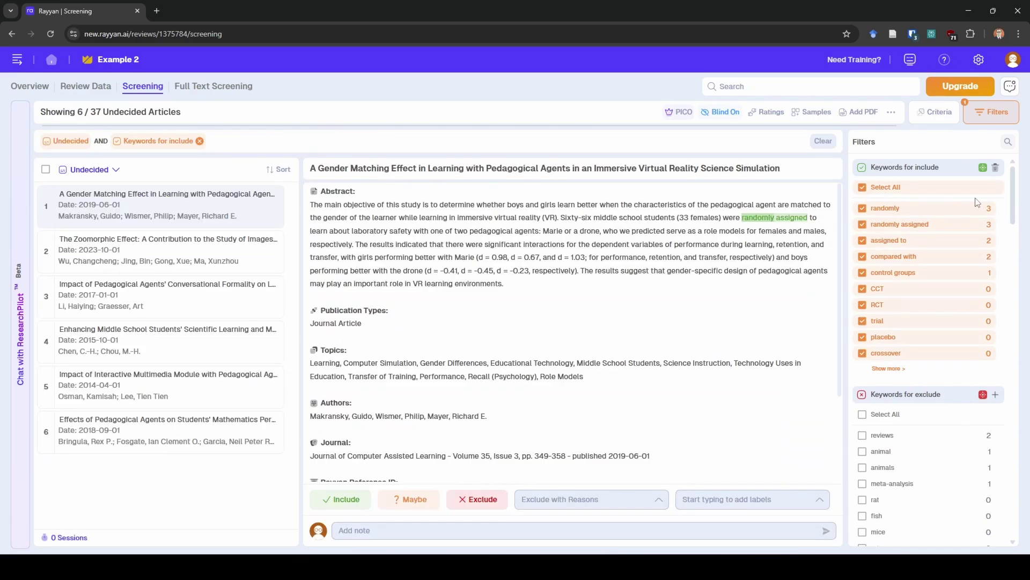
click(995, 167)
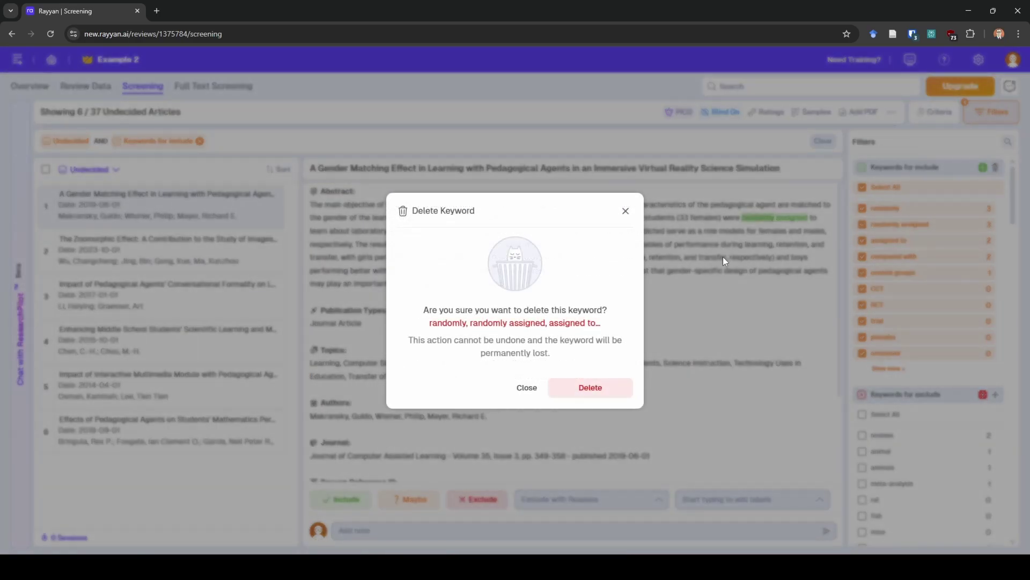
click(590, 387)
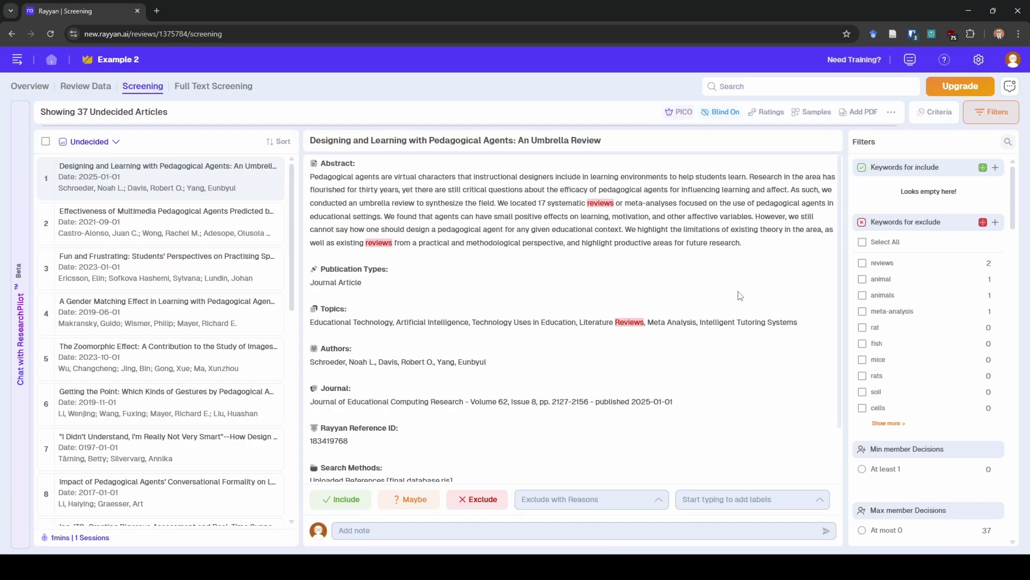
- Delete all exclude keywords such as reviews, animal, meta-analysis, rat and mice
click(862, 245)
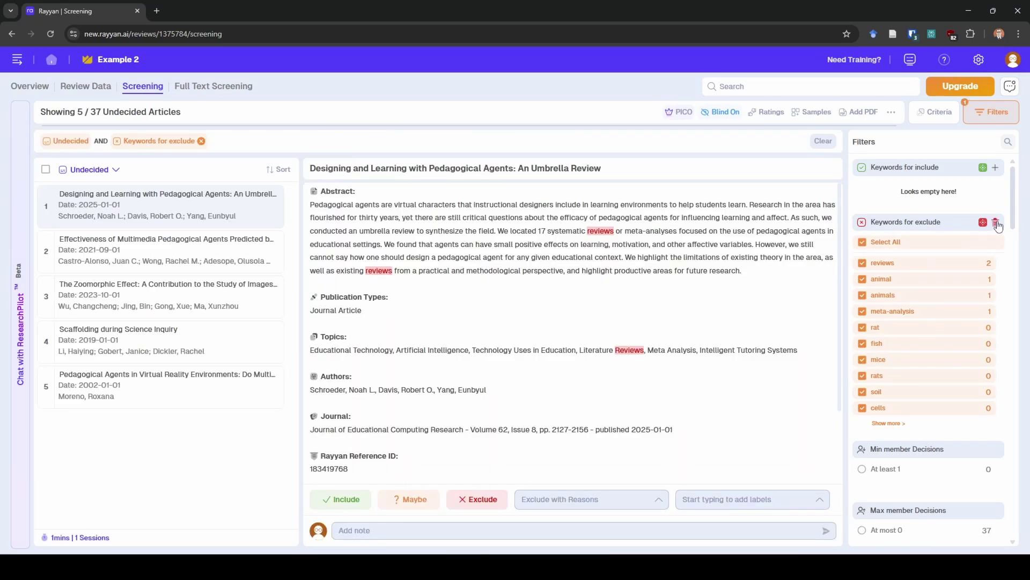
click(995, 223)
click(567, 390)
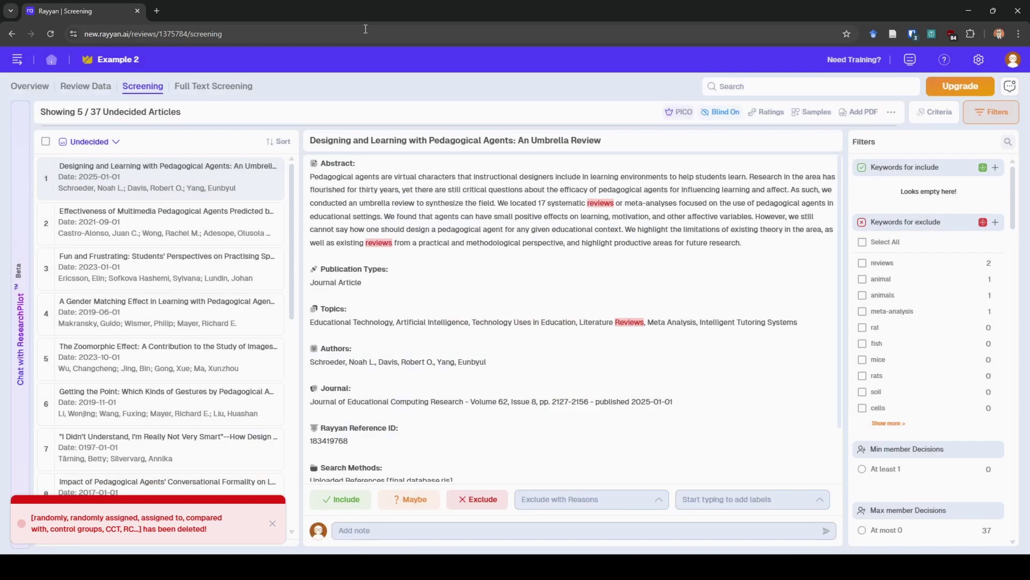
click(863, 242)
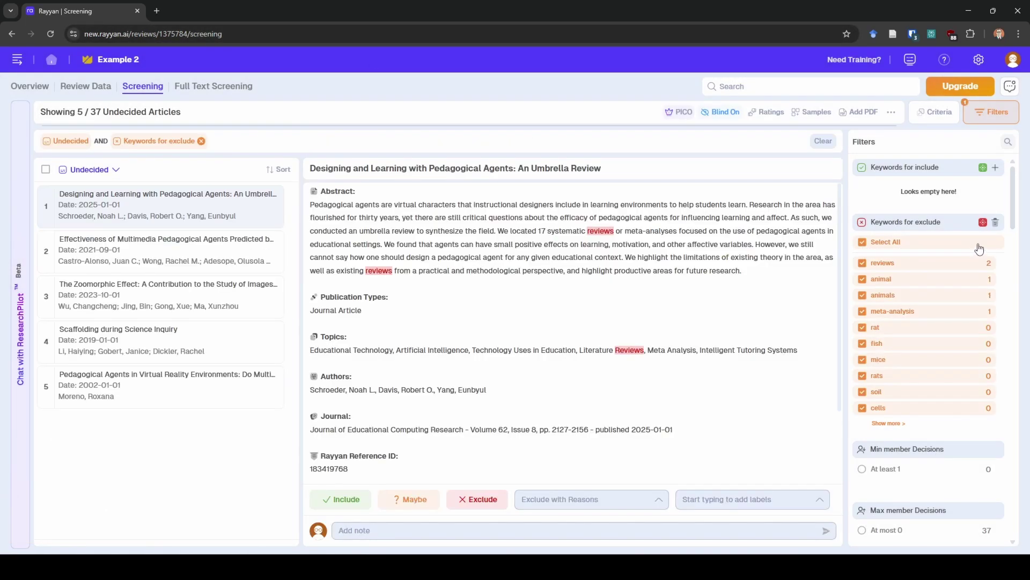
click(996, 222)
click(577, 390)
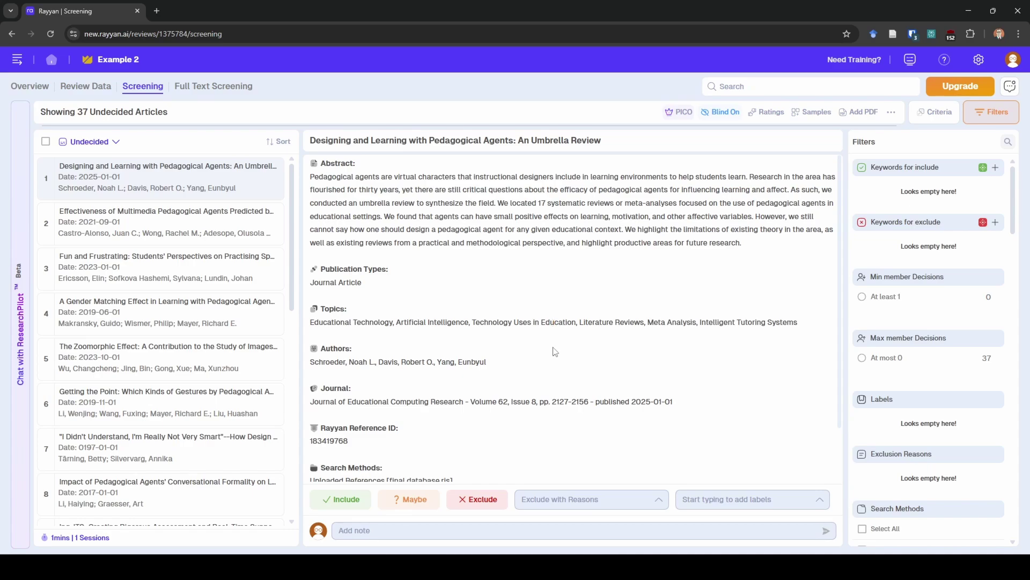
click(659, 500)
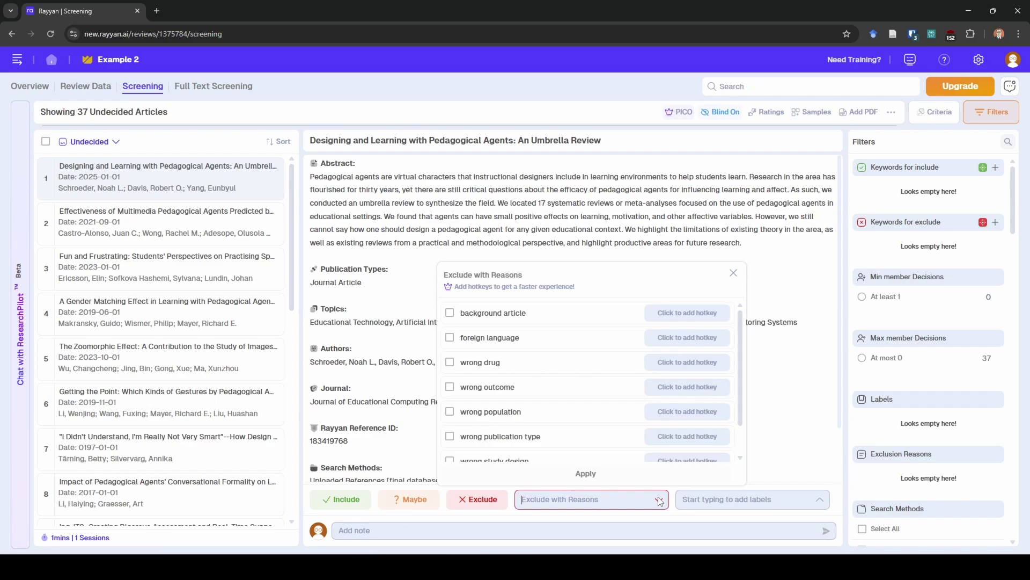
scroll(579, 393, down, 1)
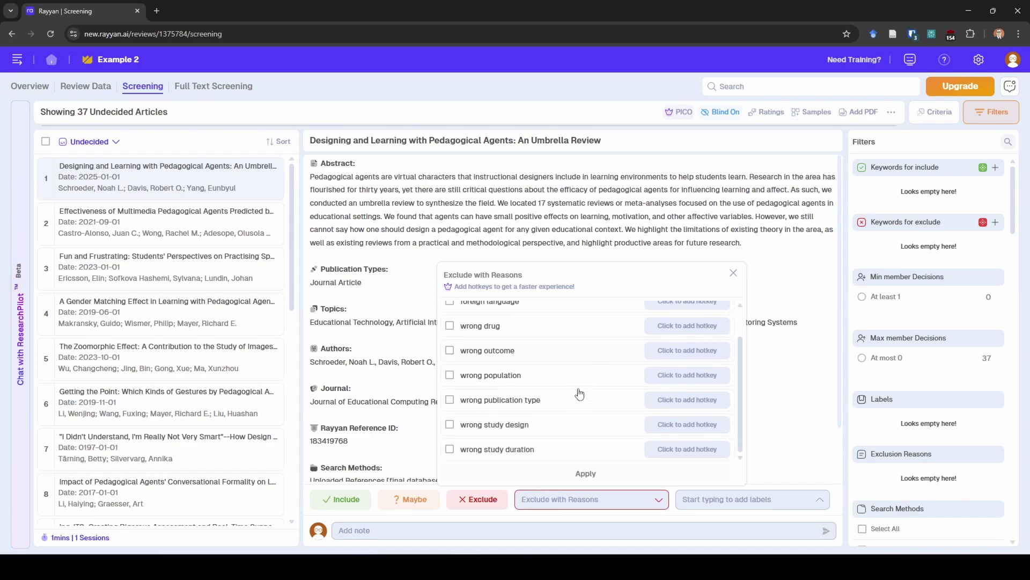
scroll(579, 394, up, 1)
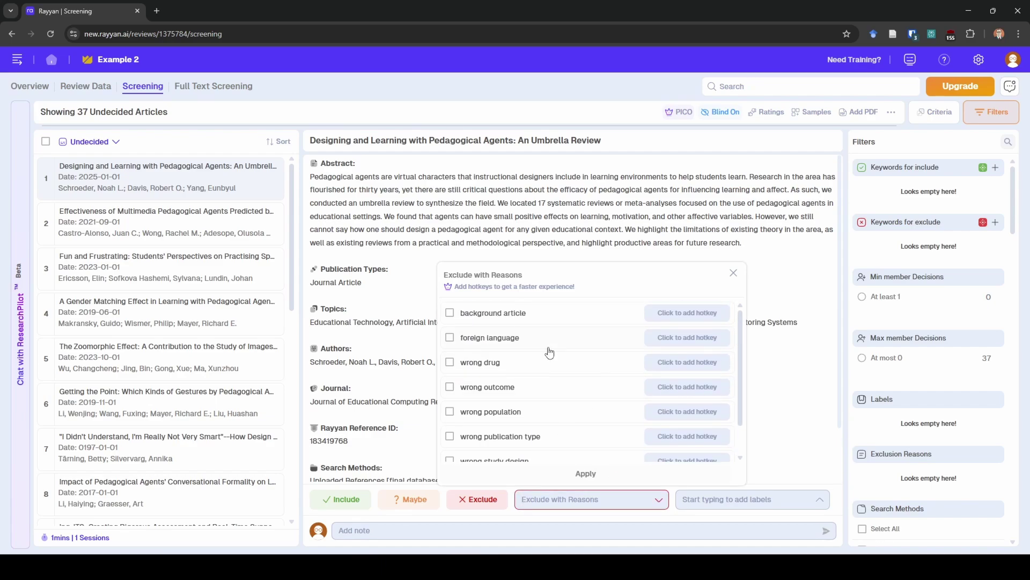
scroll(549, 352, down, 1)
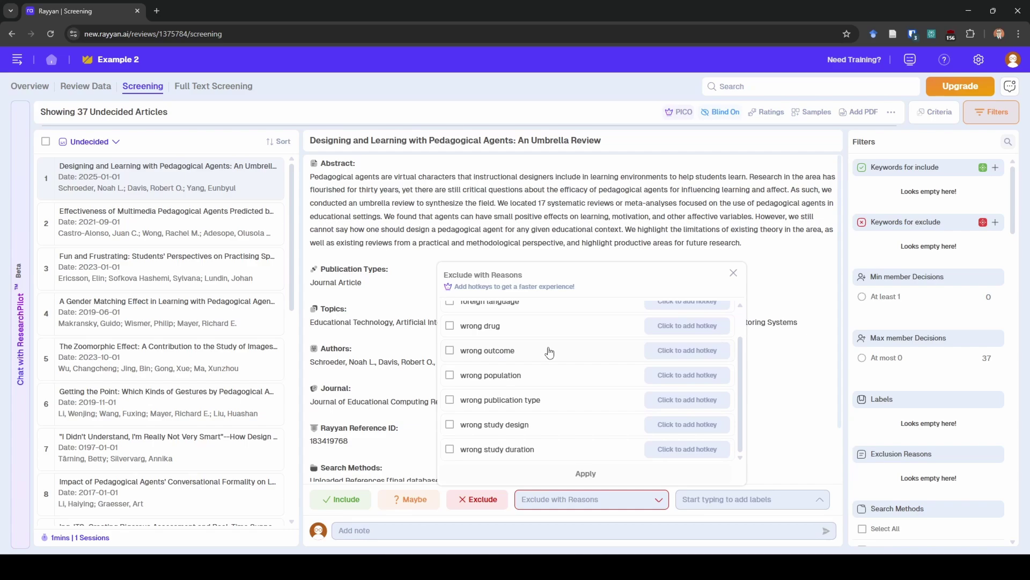
scroll(549, 352, up, 1)
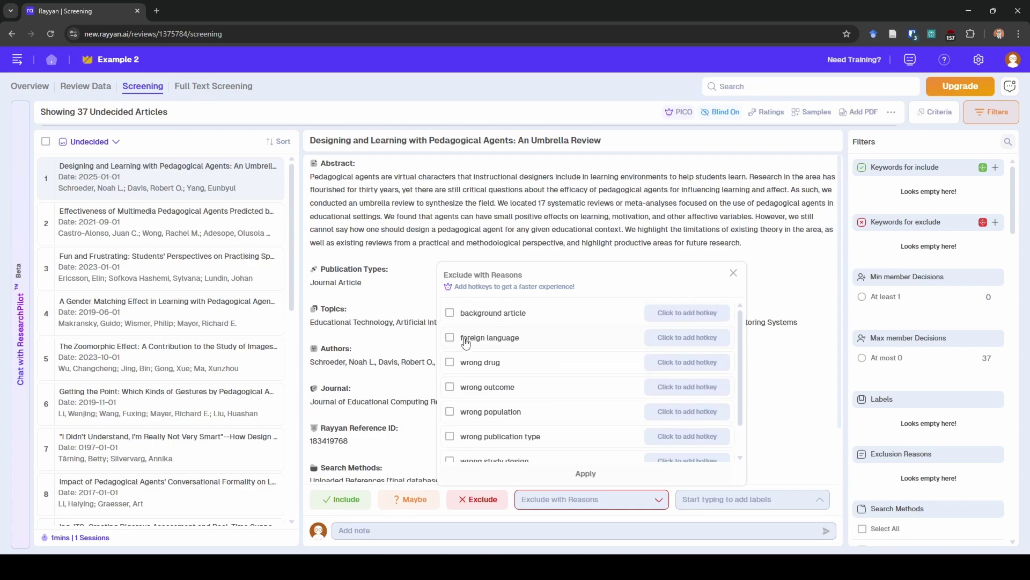
scroll(513, 349, down, 1)
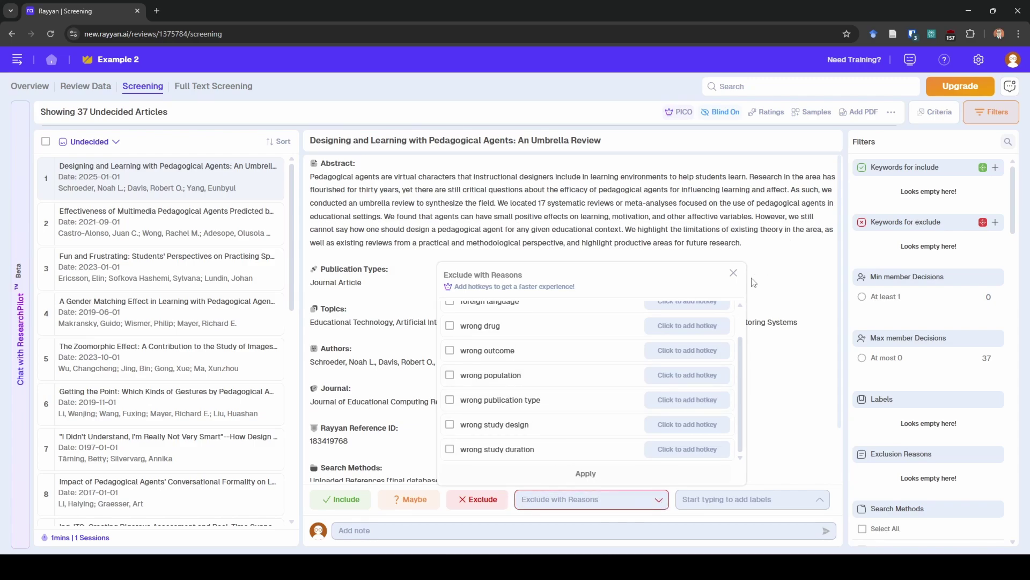
click(733, 272)
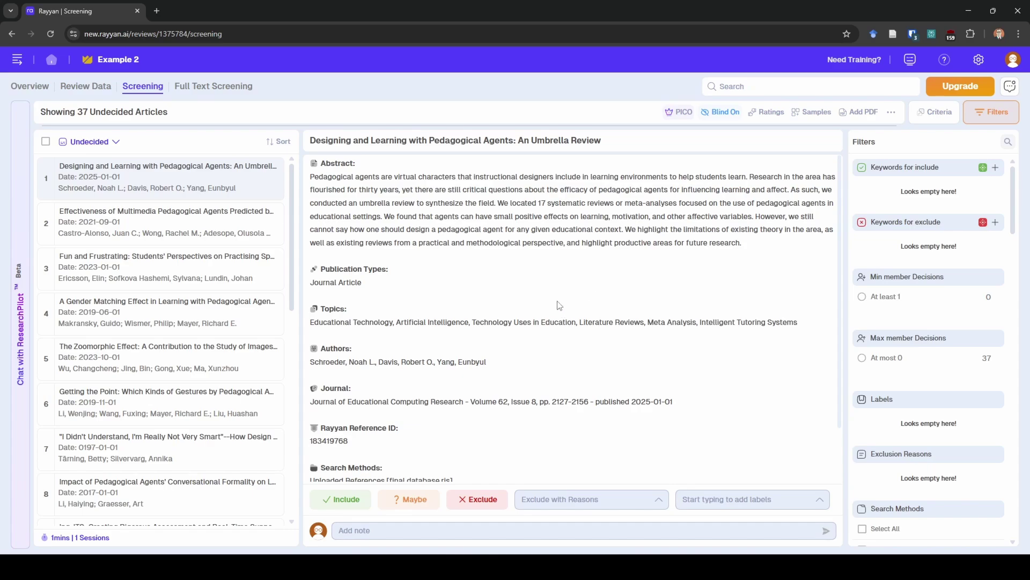
- Tag the first article with a new 'review' label and mark it Excluded
click(762, 498)
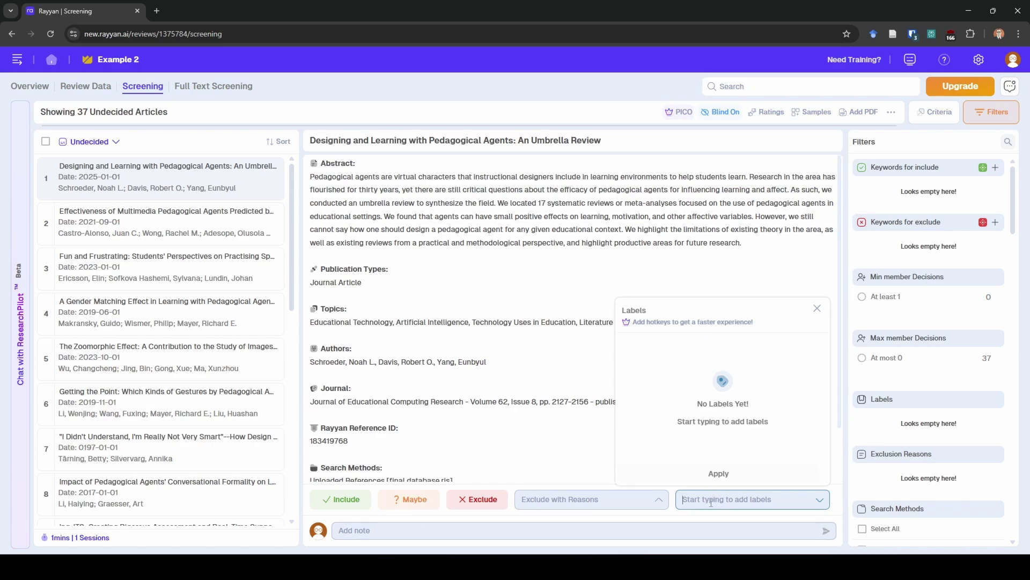
text(review)
click(628, 450)
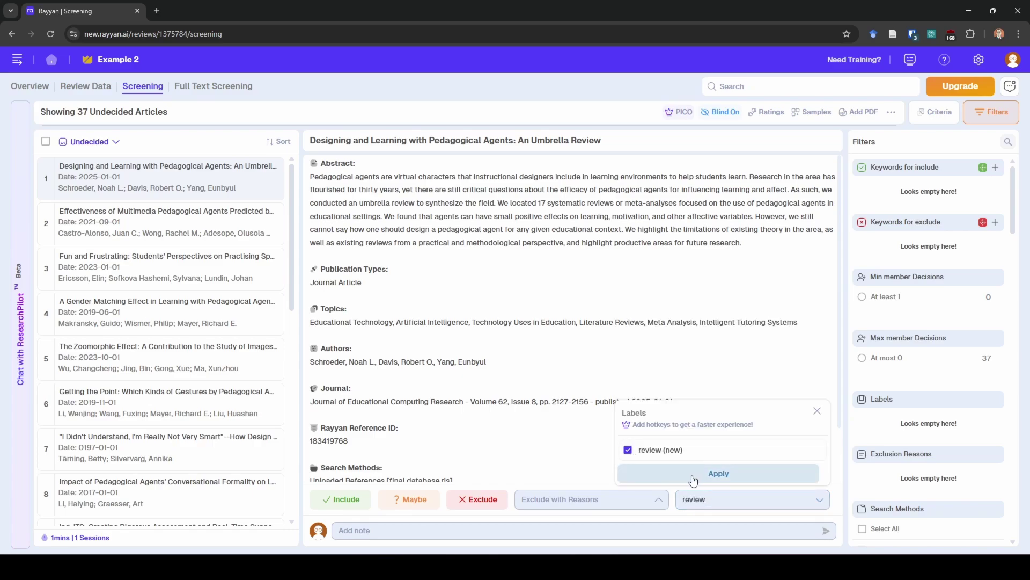
click(694, 478)
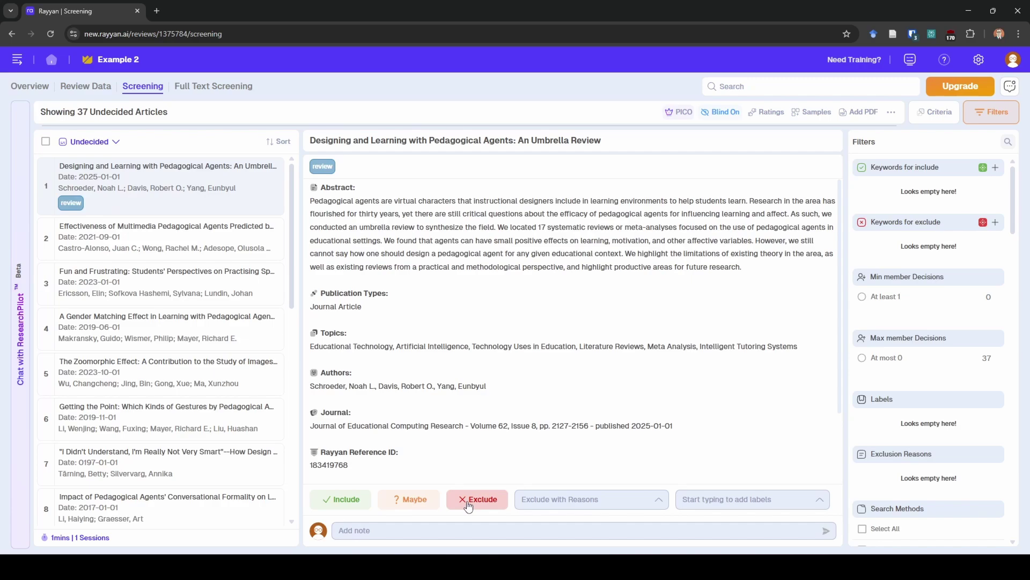
click(468, 499)
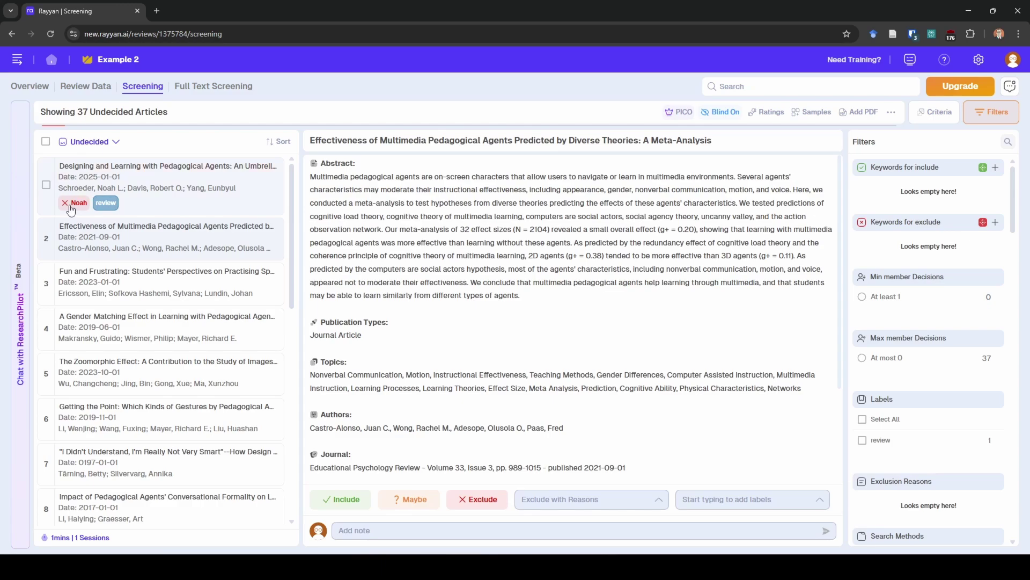
- Label article 2 'review' and exclude it, include articles 3–5, exclude article 6
click(797, 497)
click(617, 471)
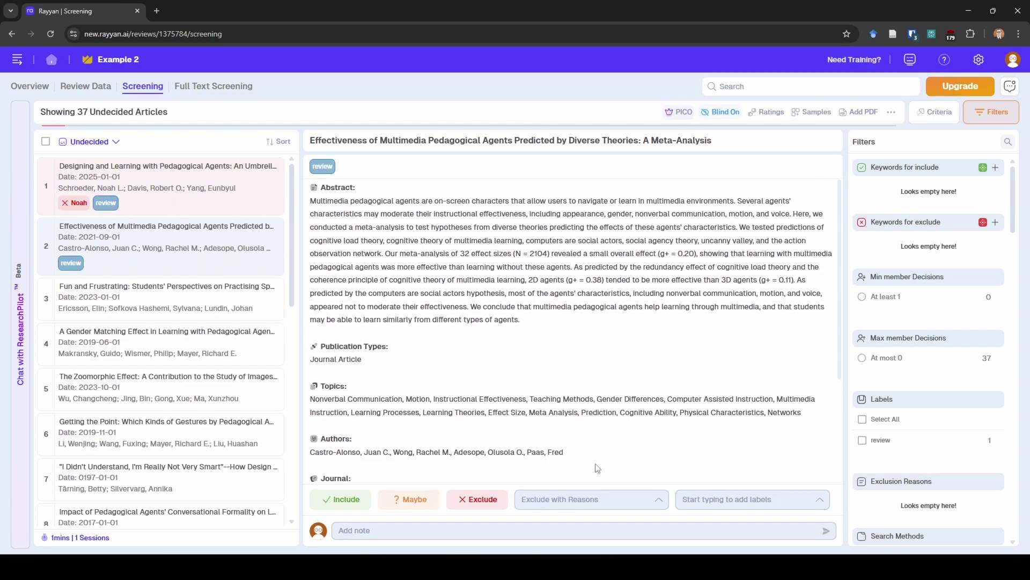
click(477, 499)
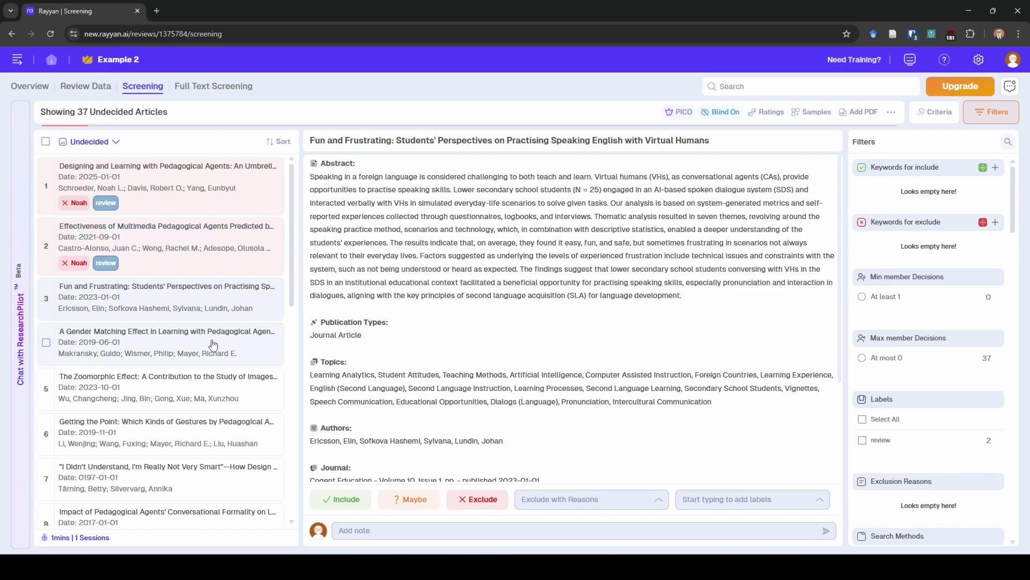
click(355, 508)
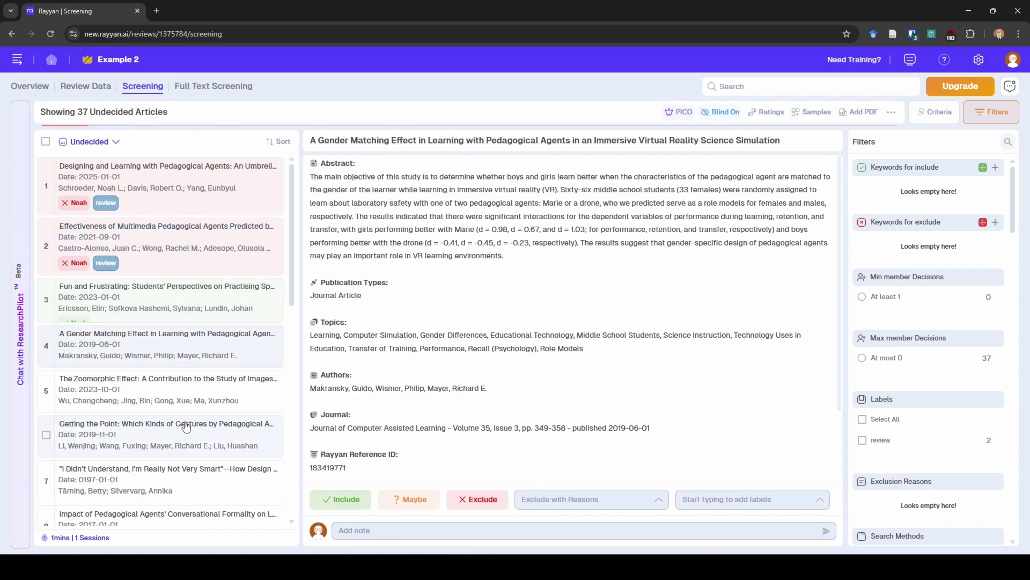
click(326, 499)
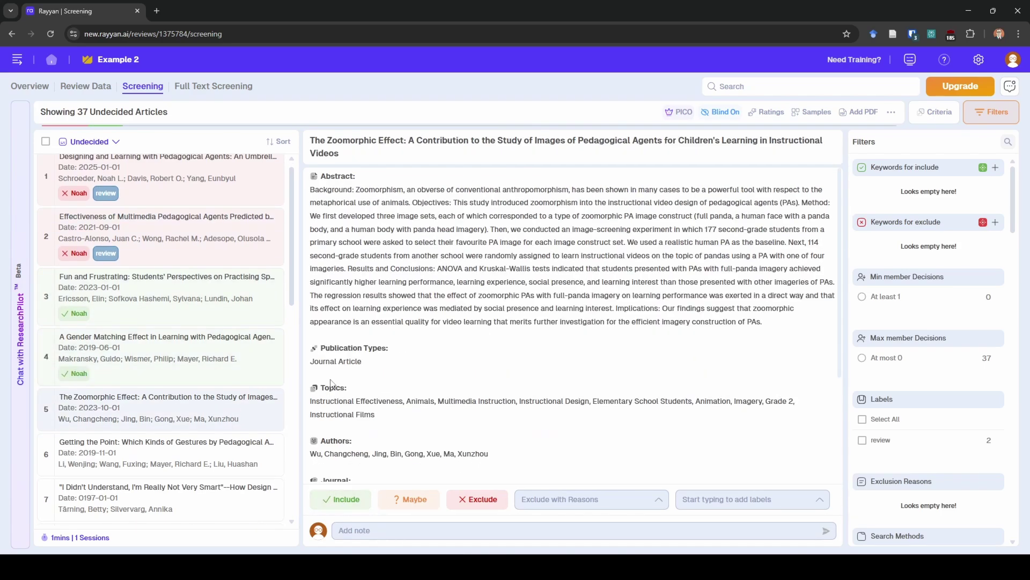
click(346, 501)
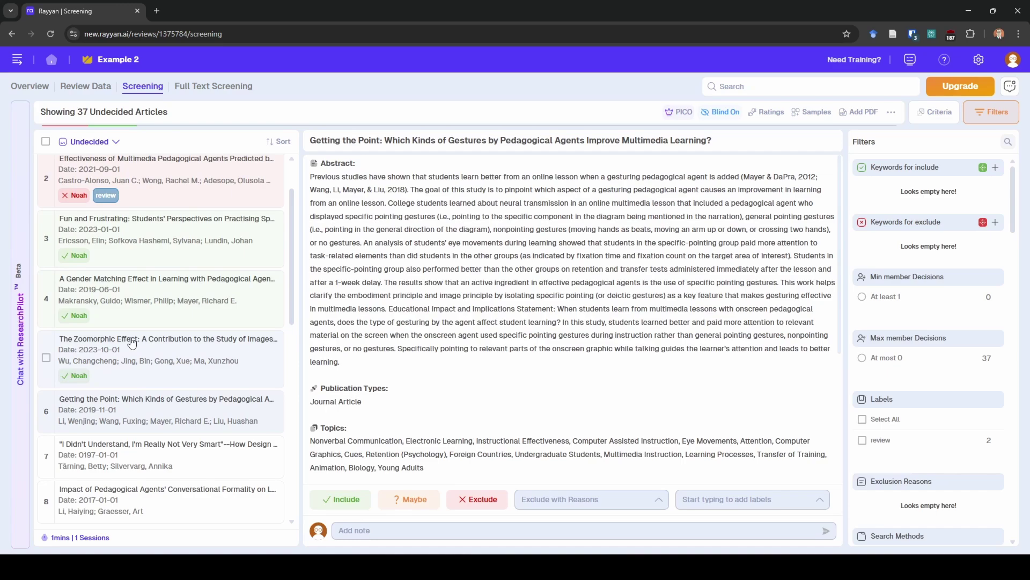
click(475, 497)
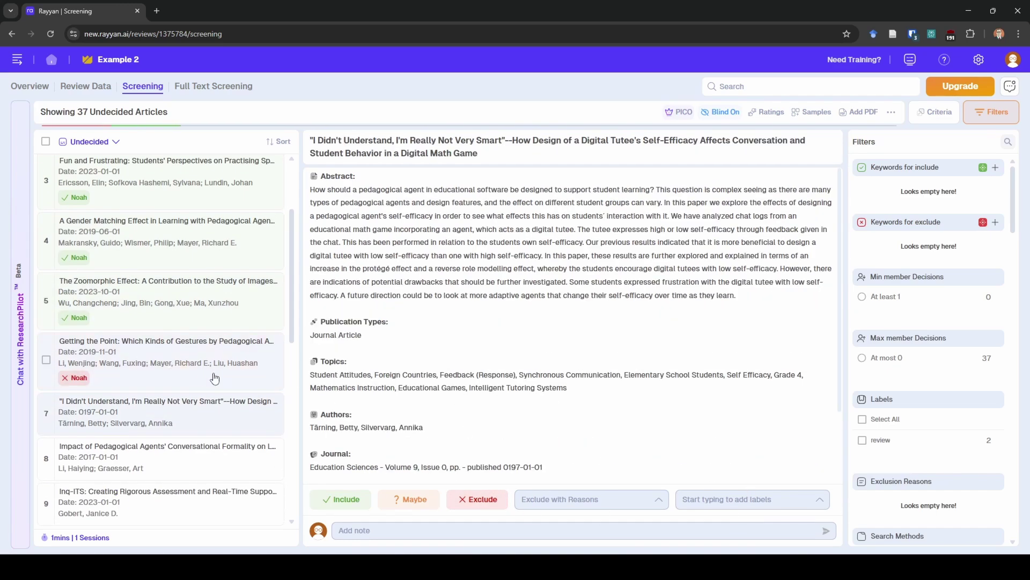
- Give article 6 a new 'did not measure learning' label
click(192, 376)
click(746, 509)
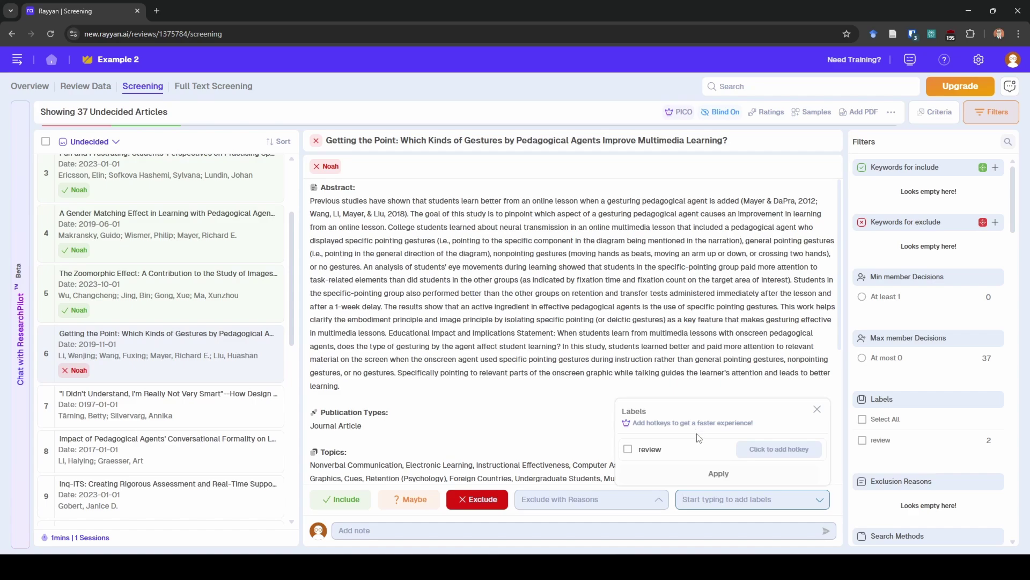
text(did not me)
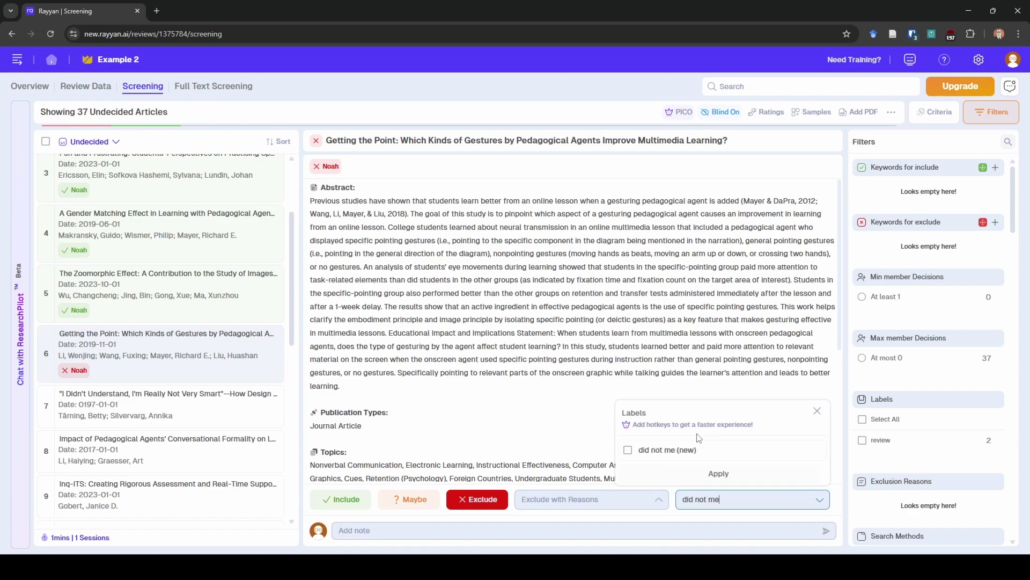
text(asure learning)
click(628, 449)
click(704, 476)
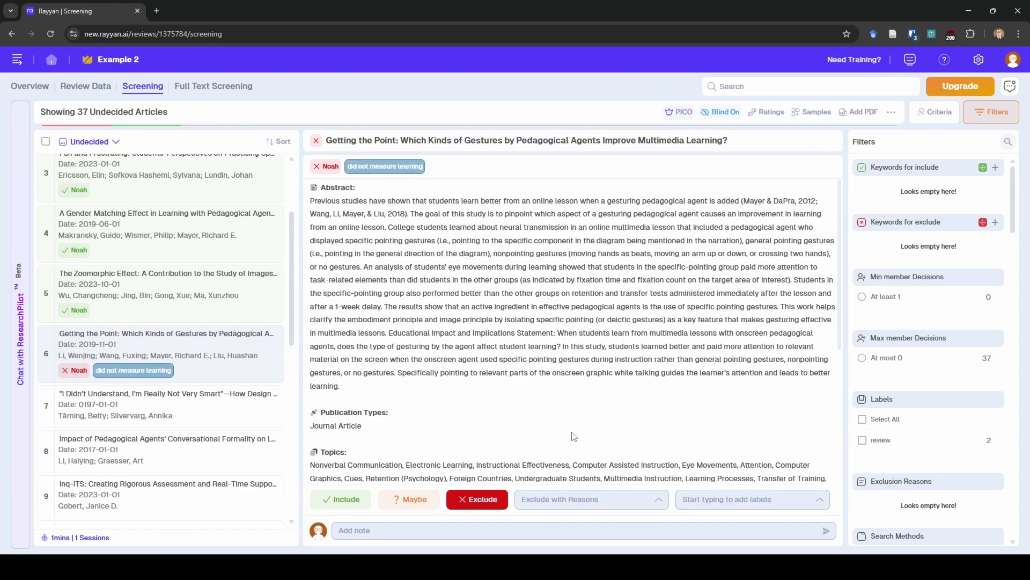
- Exclude article 7 and label it 'did not measure learning'
click(113, 417)
click(481, 498)
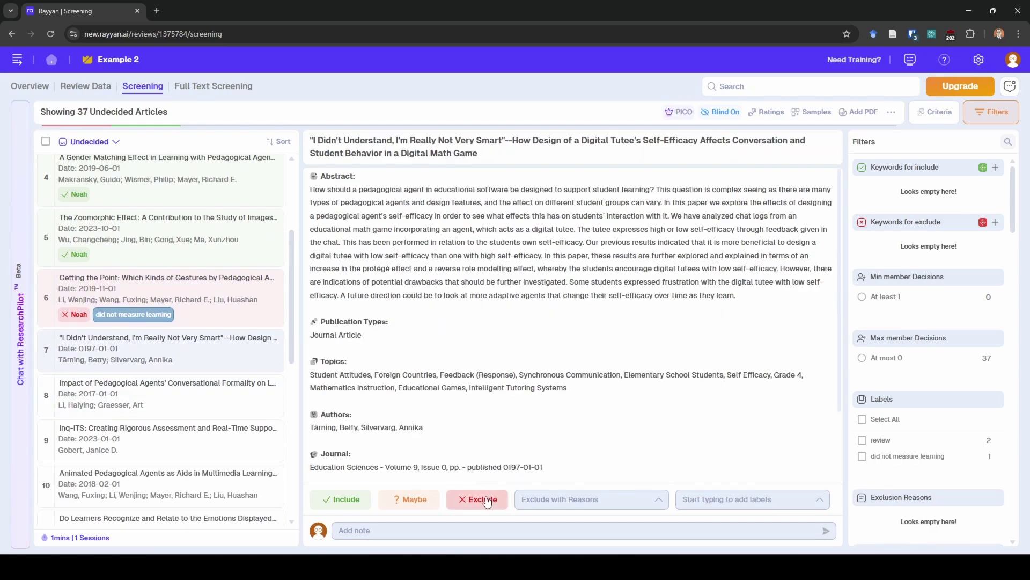
click(155, 365)
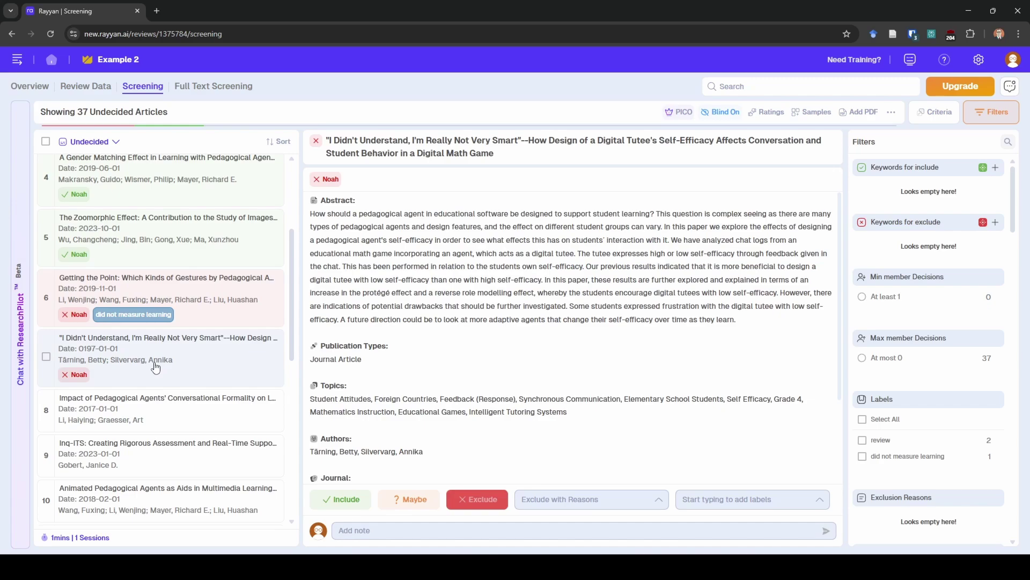
click(778, 500)
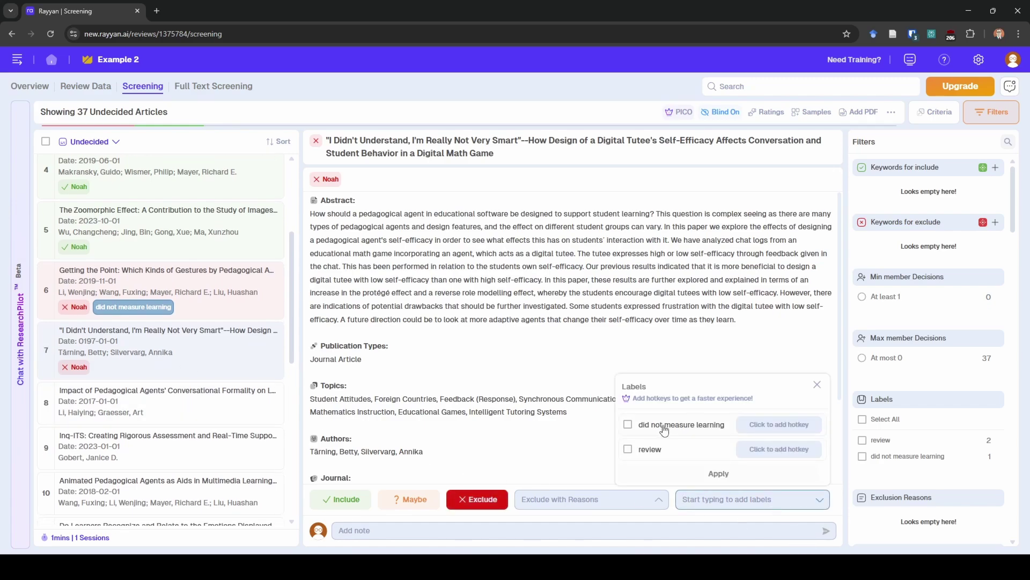
click(627, 423)
click(700, 479)
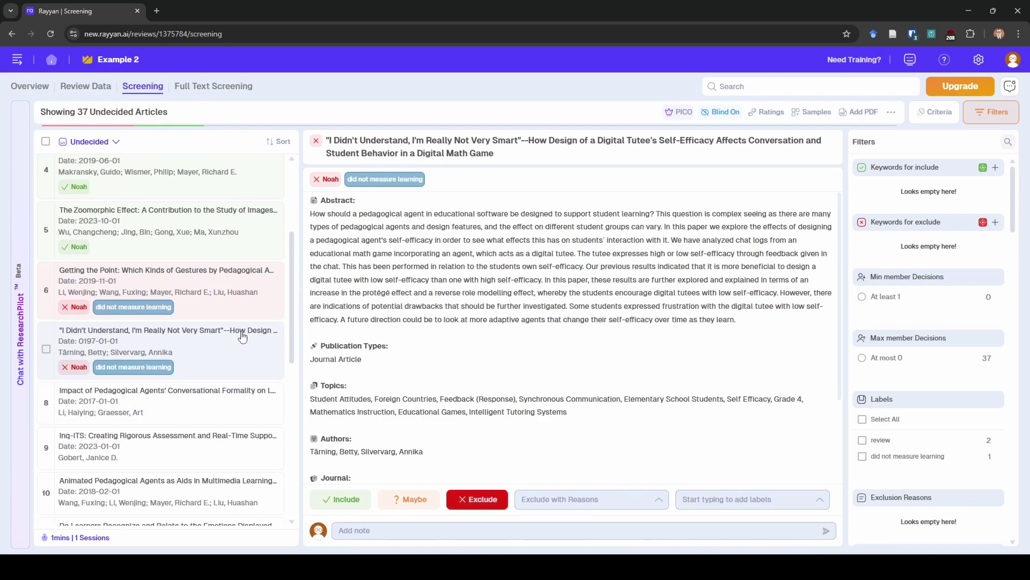
scroll(156, 408, up, 2)
scroll(167, 403, up, 2)
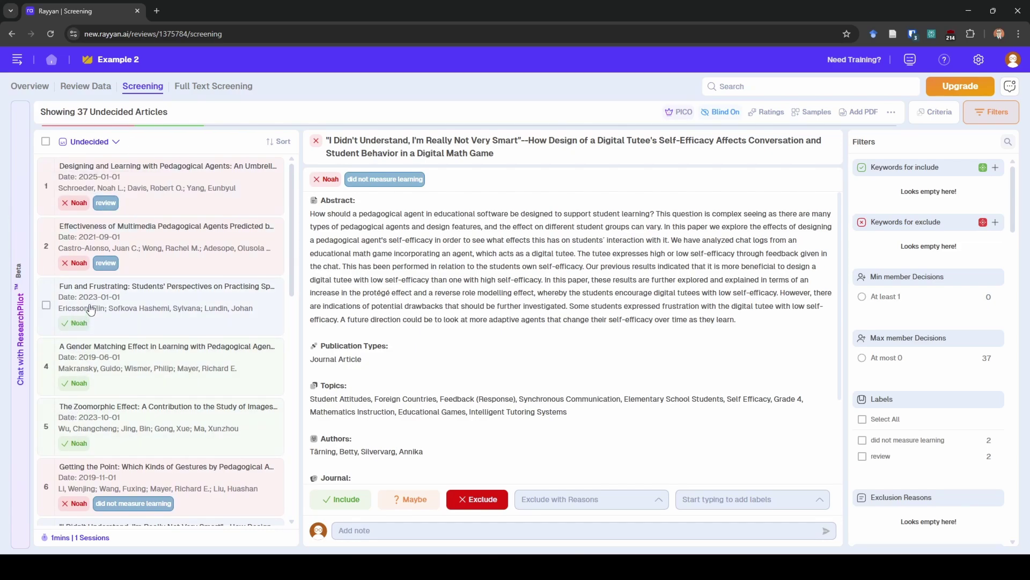
click(114, 143)
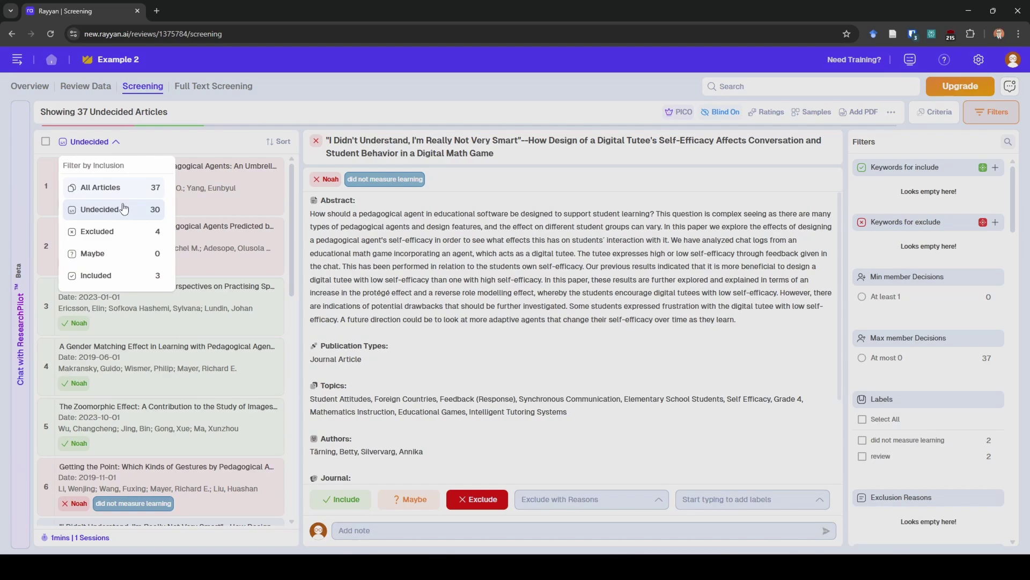
click(124, 146)
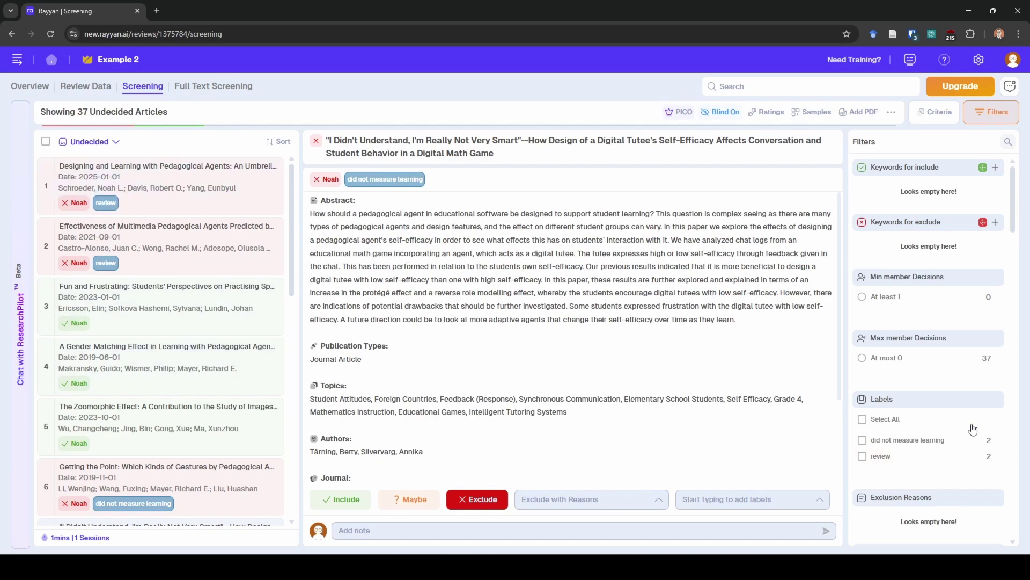
scroll(971, 424, down, 1)
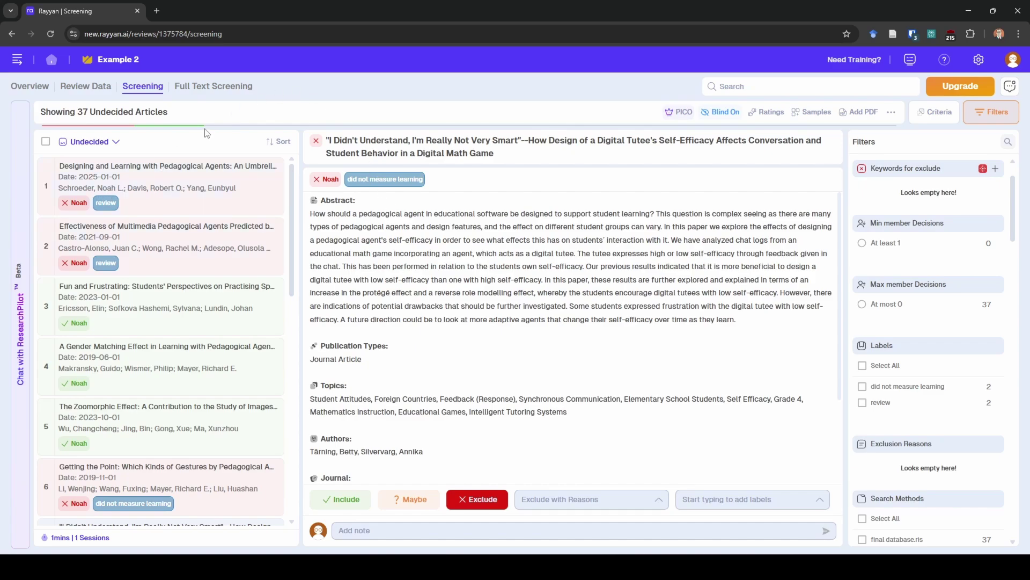
- Enable full-text screening, dismiss the import notice, and go back to abstract screening
click(219, 89)
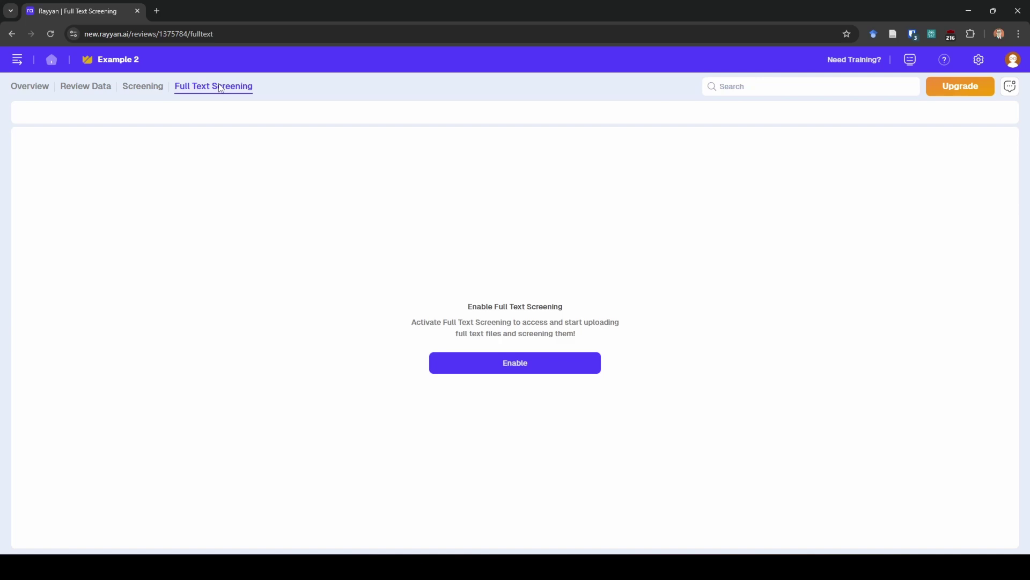
click(529, 358)
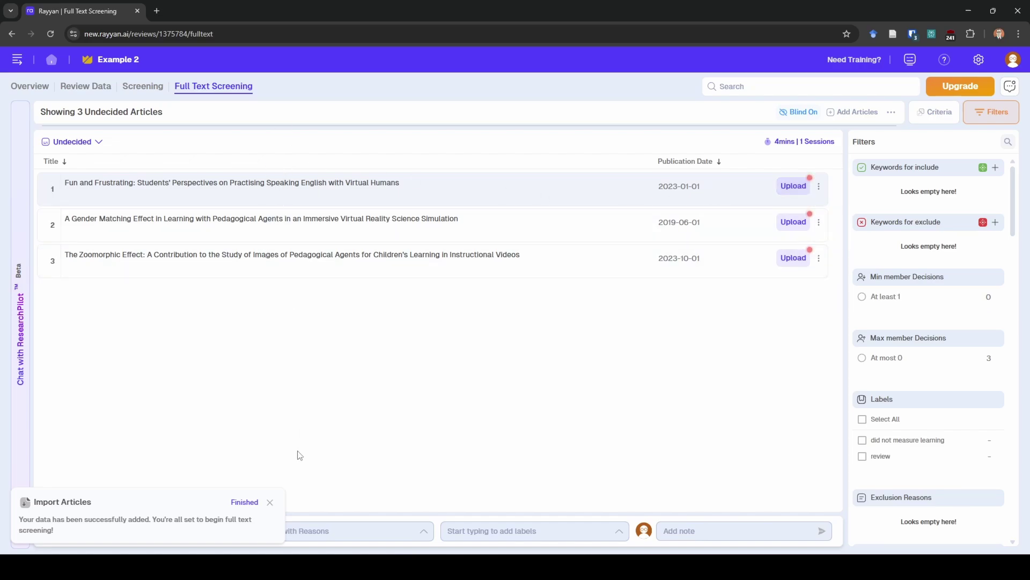
click(271, 504)
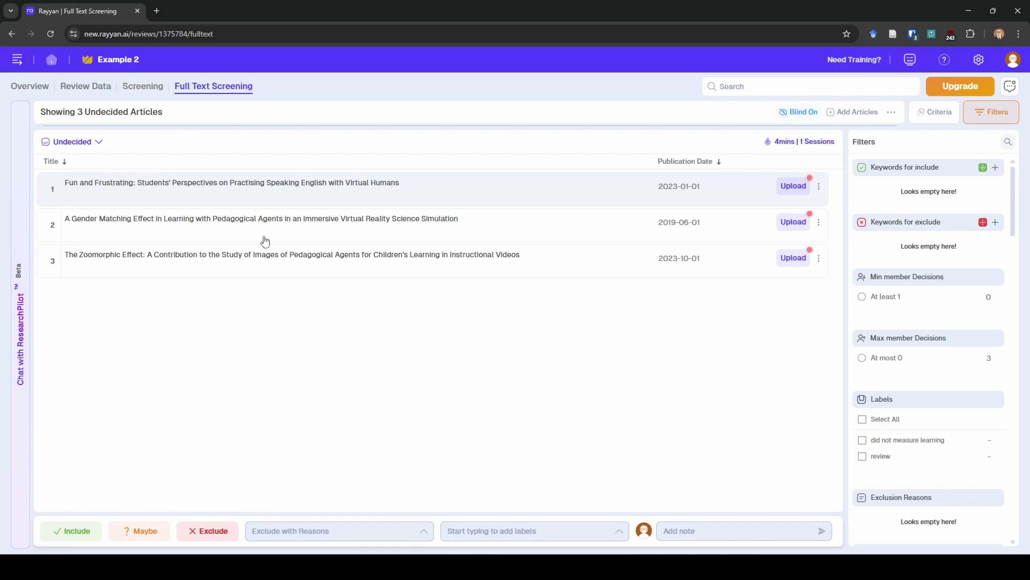
click(127, 90)
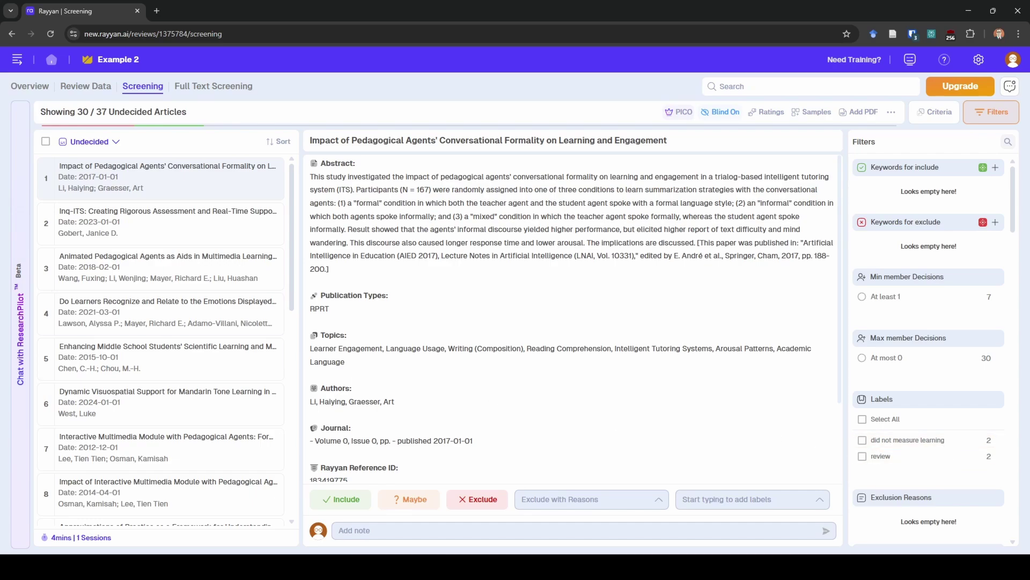
click(105, 143)
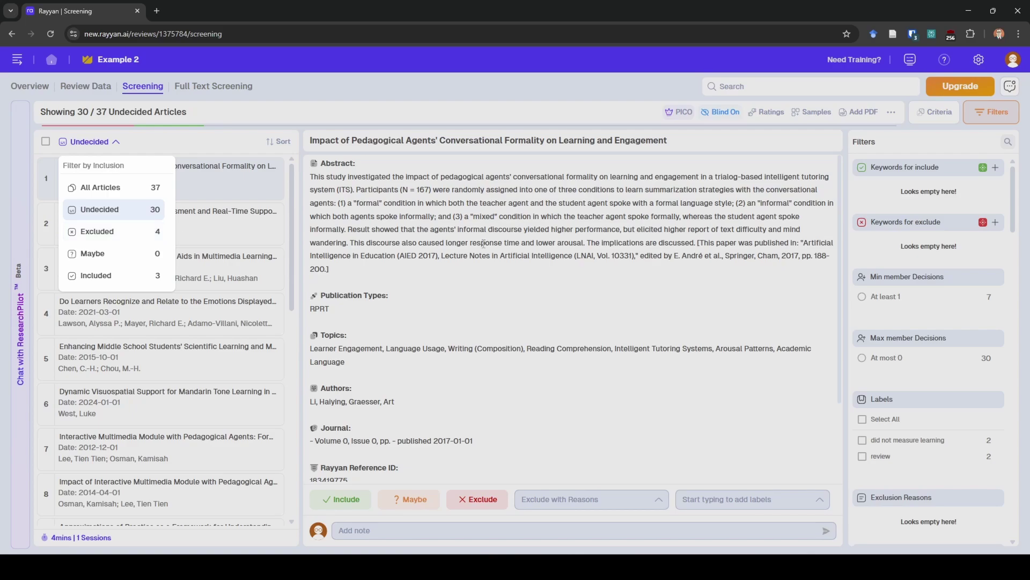
click(434, 252)
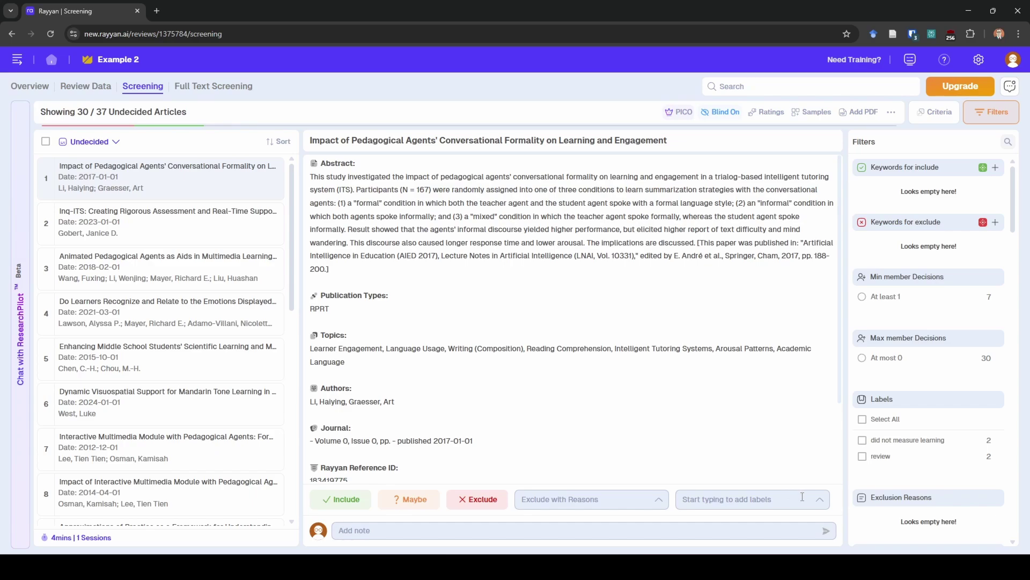
- Filter the article list to the 'review' label and Excluded status
click(920, 462)
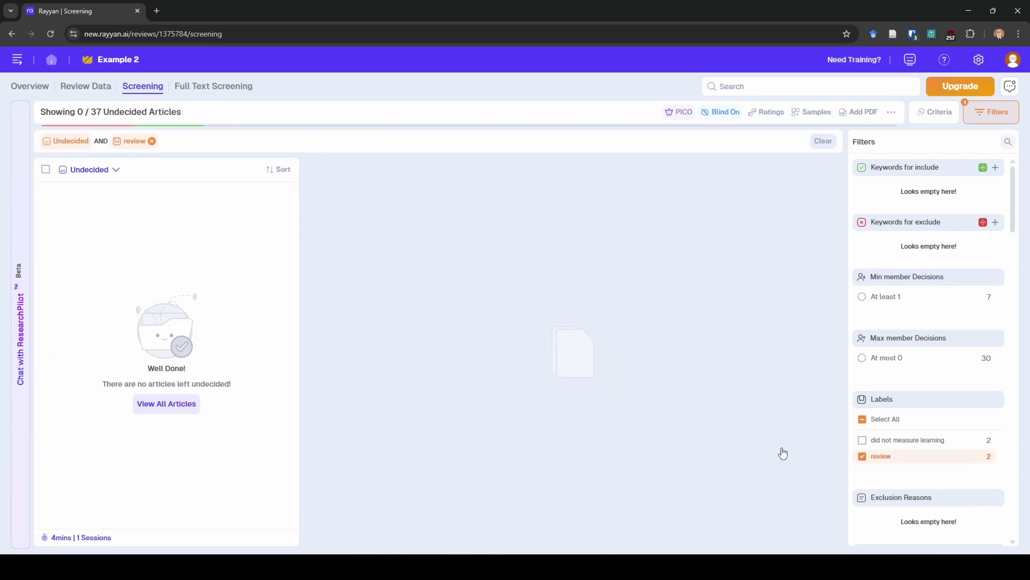
click(70, 180)
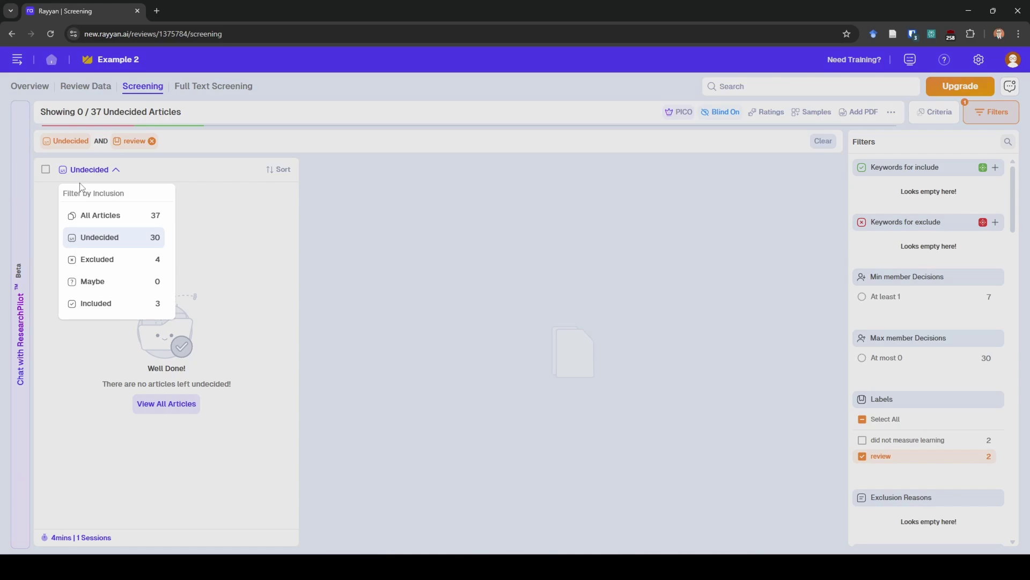
click(87, 263)
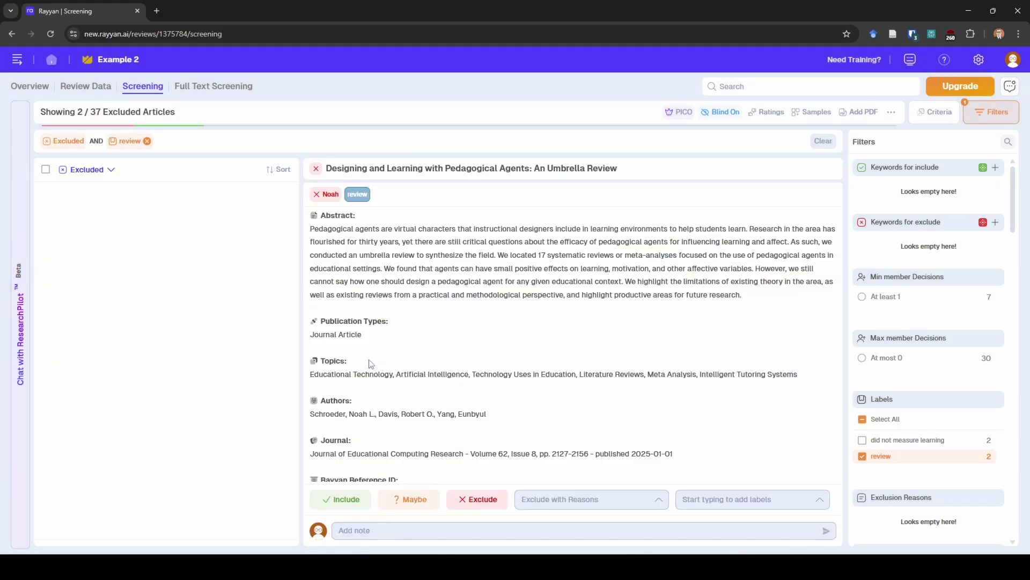